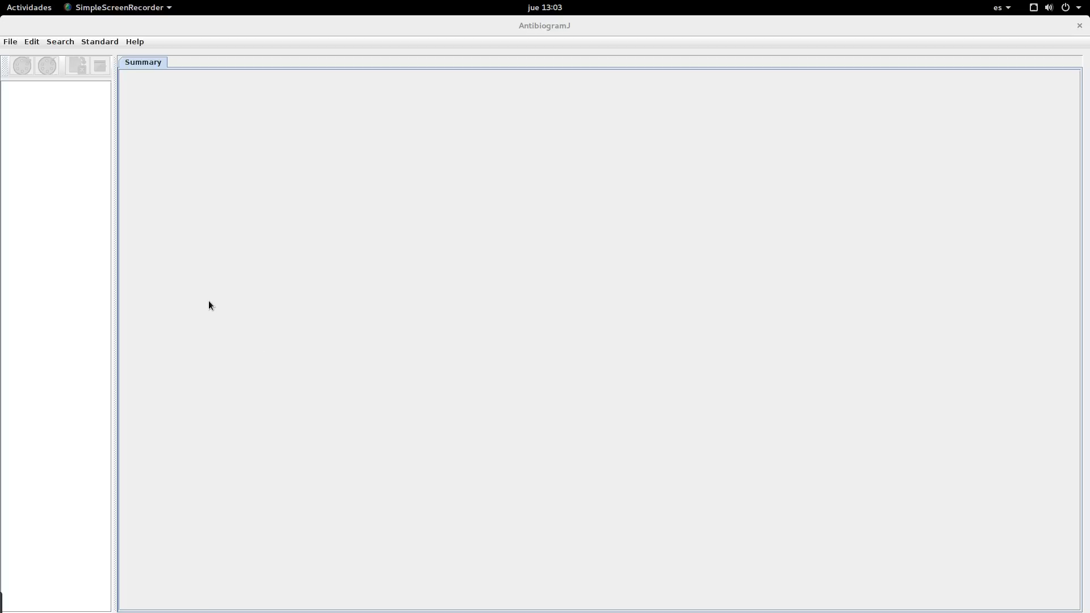
# Step: Create a new experiment named Experiment-1
pyautogui.click(15, 46)
pyautogui.click(16, 55)
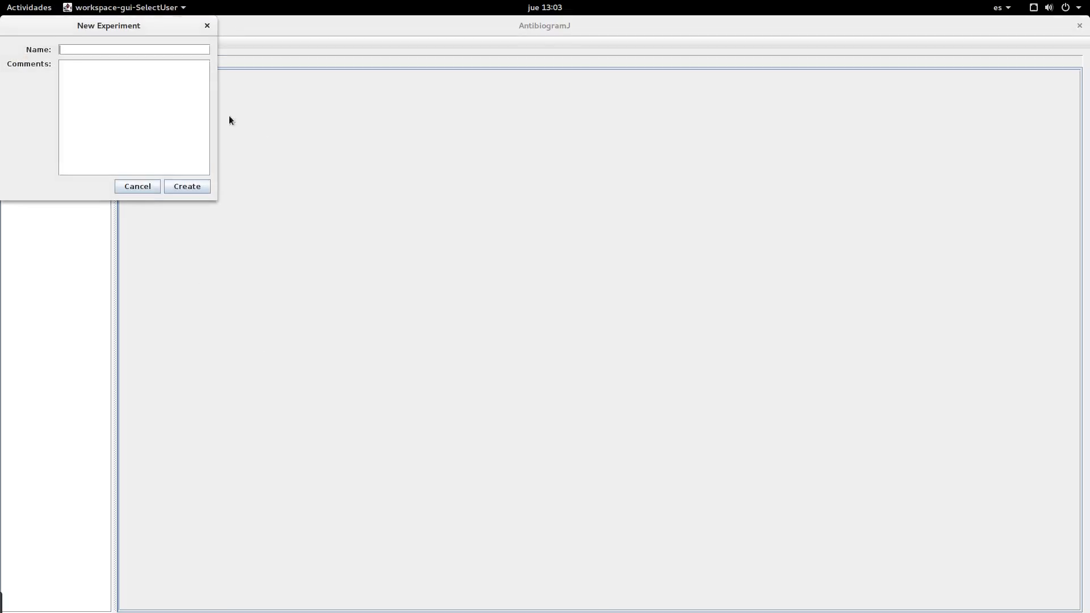
pyautogui.write('Experiment-1')
pyautogui.click(192, 189)
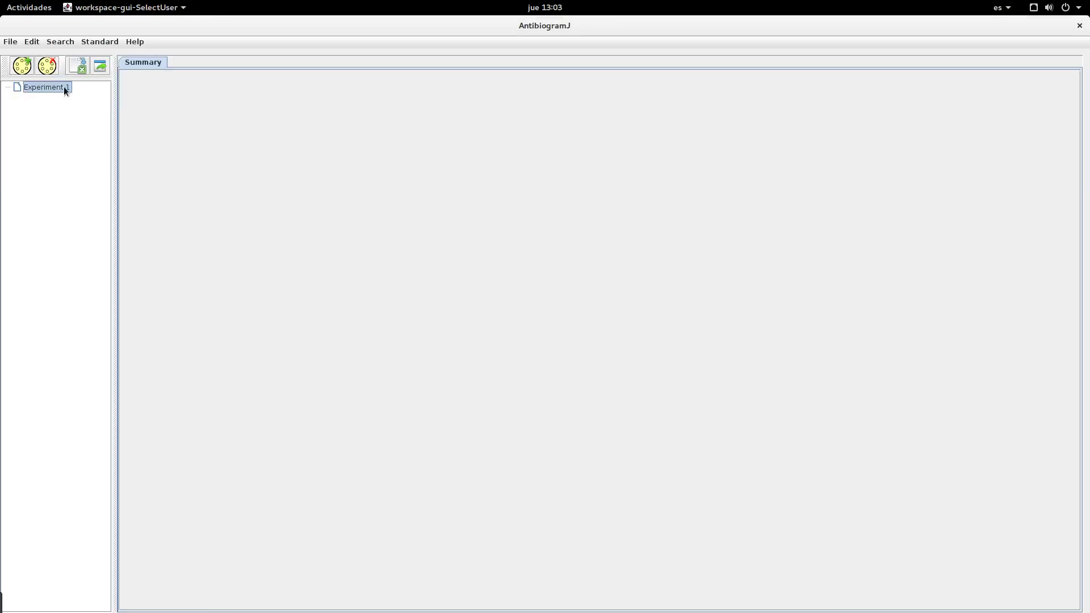
# Step: Add the plate image P1040211.JPG to the experiment and arrange the image and analysis windows
pyautogui.click(29, 67)
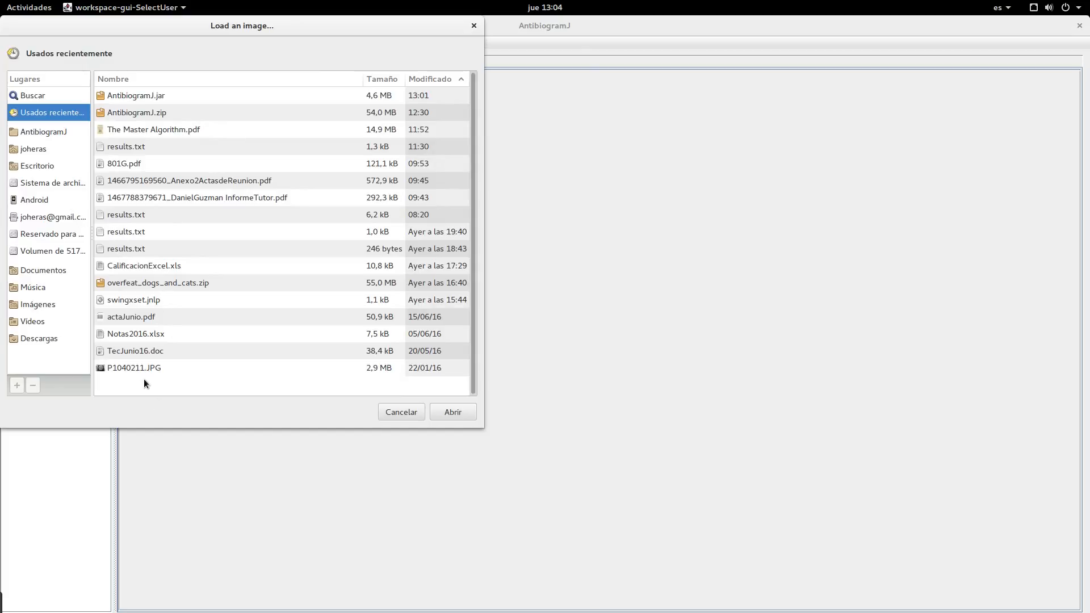
pyautogui.doubleClick(161, 370)
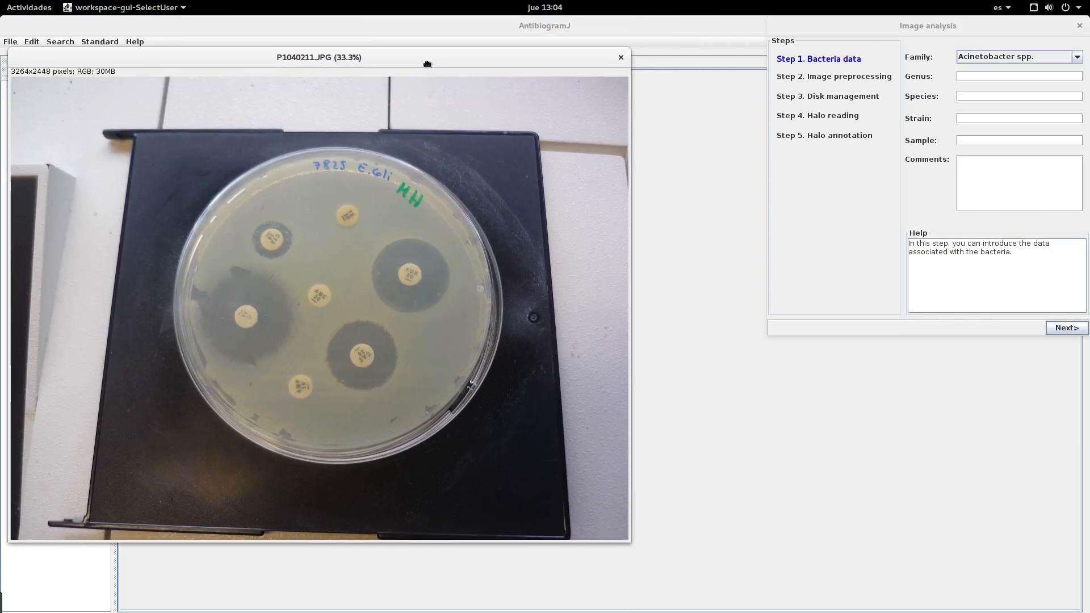
pyautogui.moveTo(428, 64); pyautogui.dragTo(437, 51)
pyautogui.moveTo(952, 25); pyautogui.dragTo(953, 69)
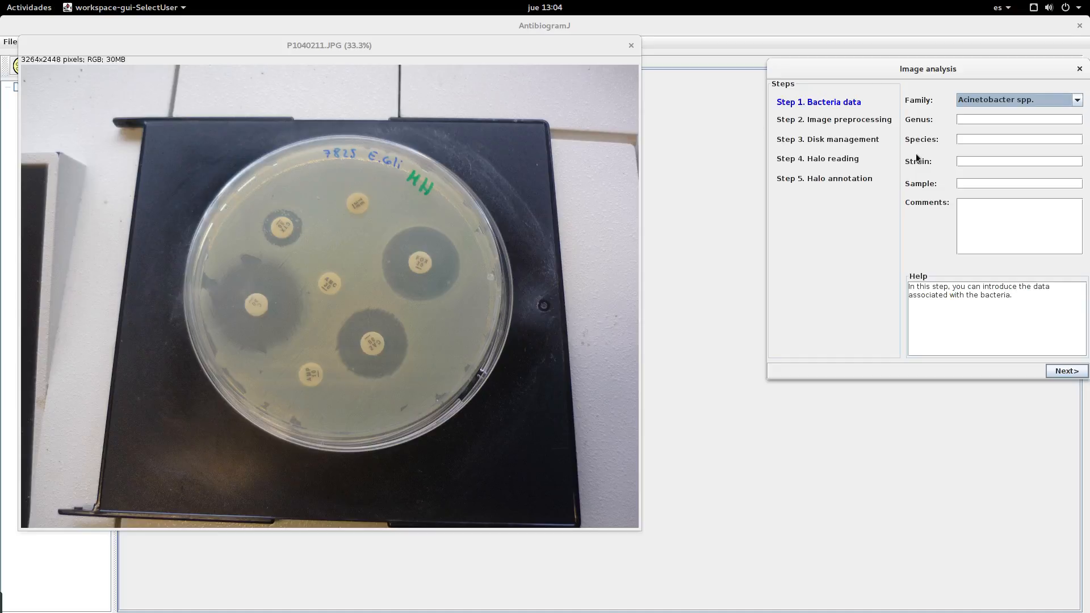
# Step: Set the bacteria family to Enterobacteriaceae, fill in the genus and species for the E. coli plate, and continue to image cropping
pyautogui.click(1031, 102)
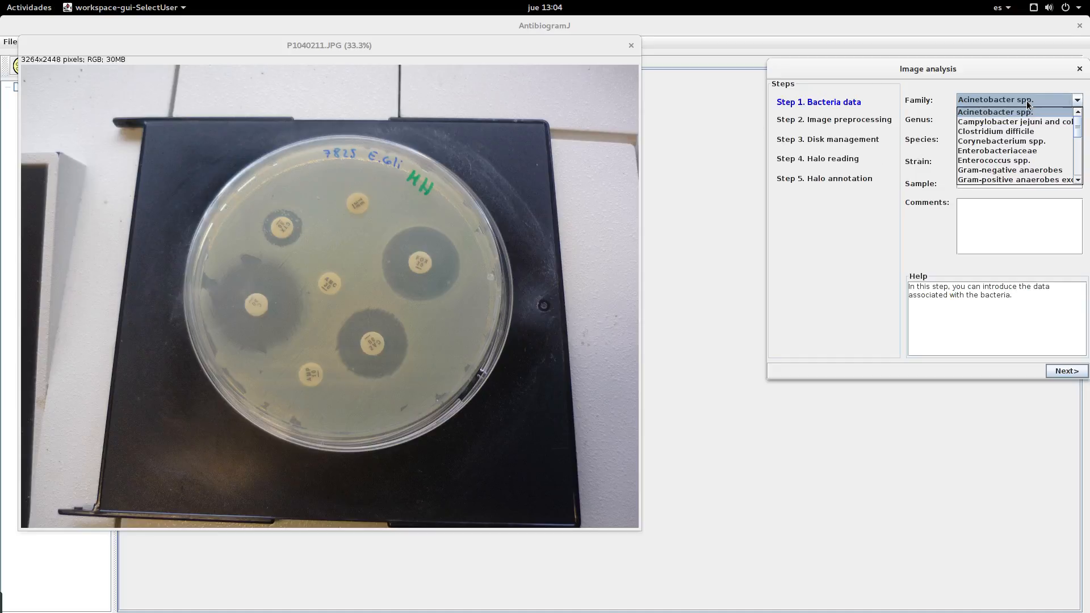
pyautogui.click(1025, 152)
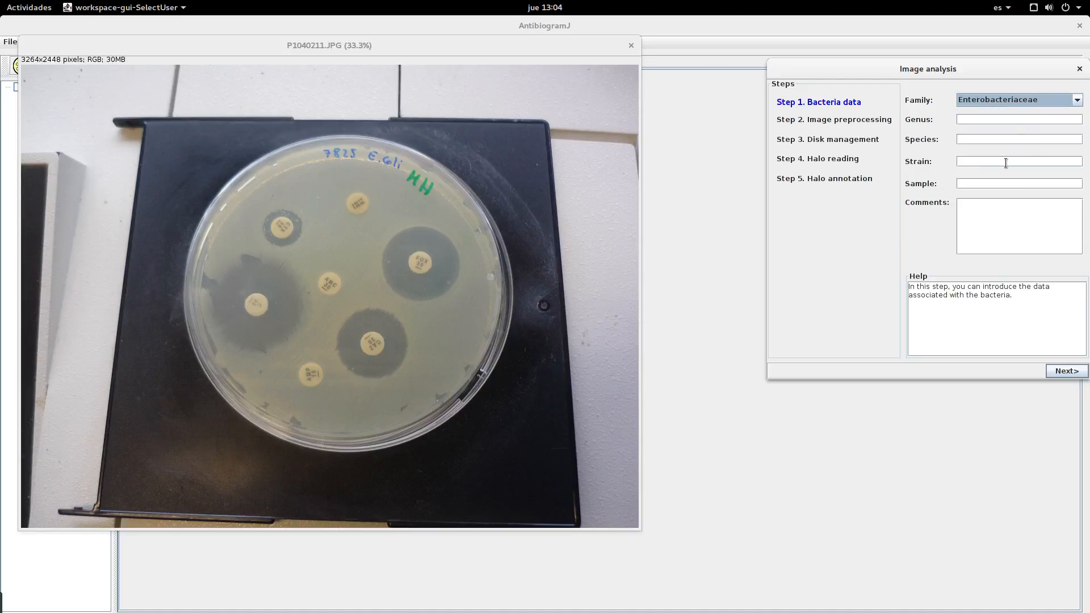
pyautogui.click(1010, 120)
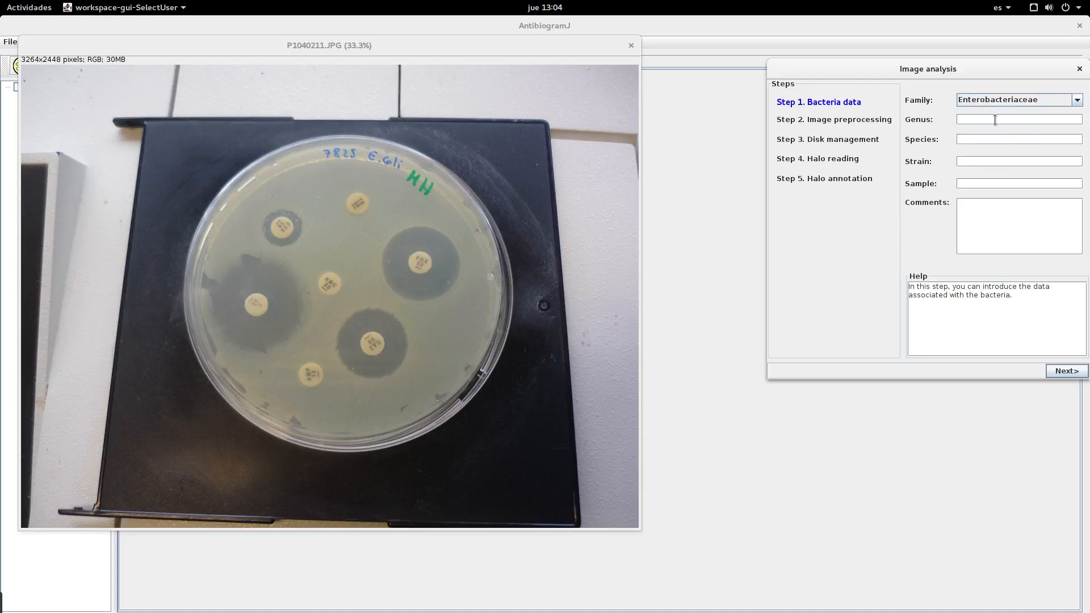
pyautogui.write('Escherichia')
pyautogui.press('Tab')
pyautogui.write('E.')
pyautogui.click(1069, 370)
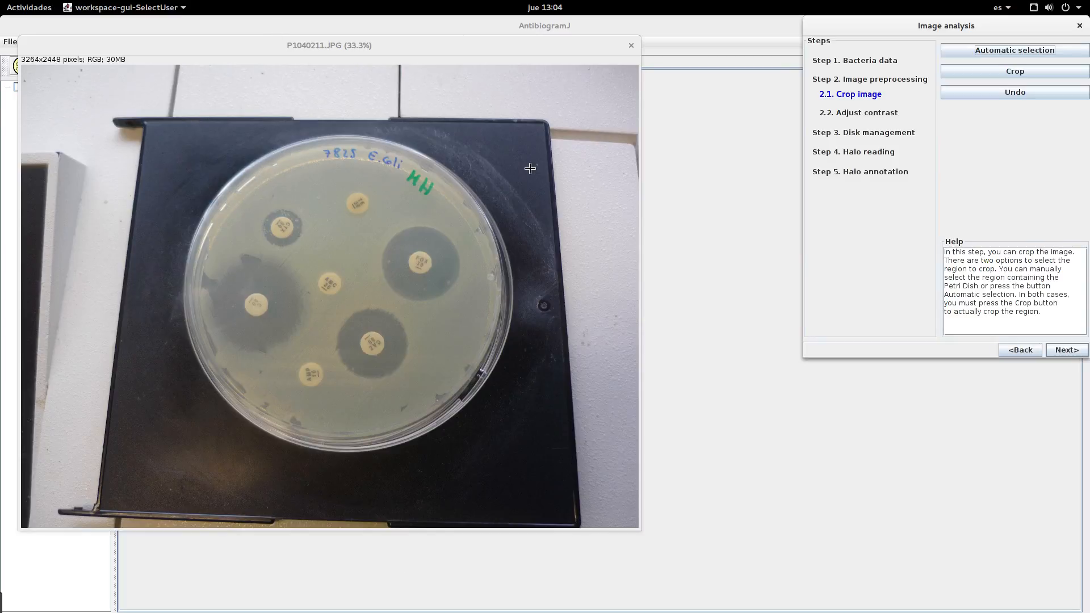
# Step: Crop the image to the automatically detected dish region shifted slightly down, and undo the crop
pyautogui.click(1017, 50)
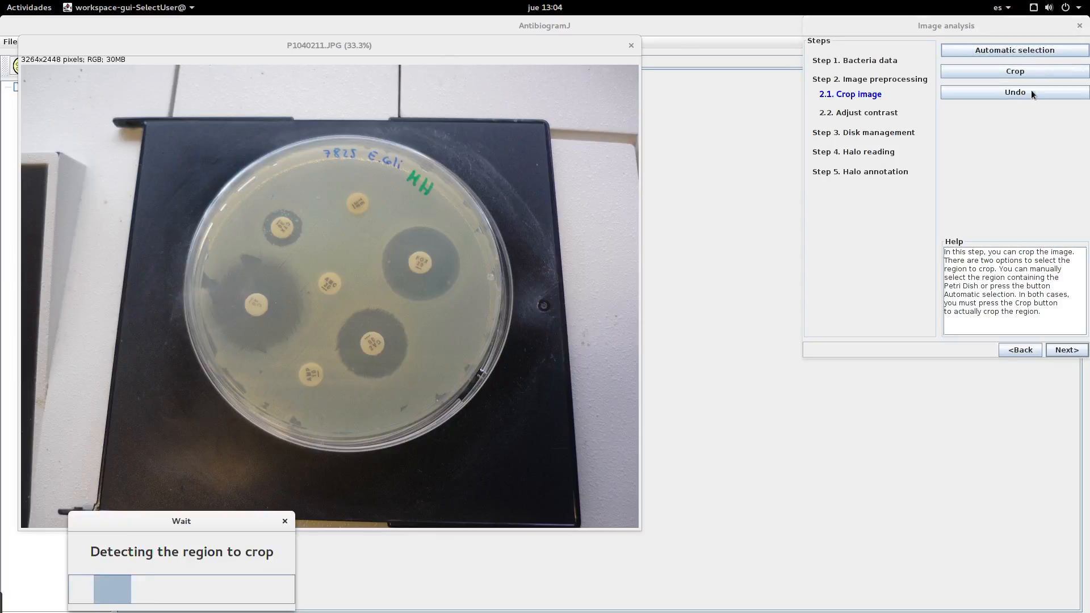
pyautogui.moveTo(229, 521); pyautogui.dragTo(638, 207)
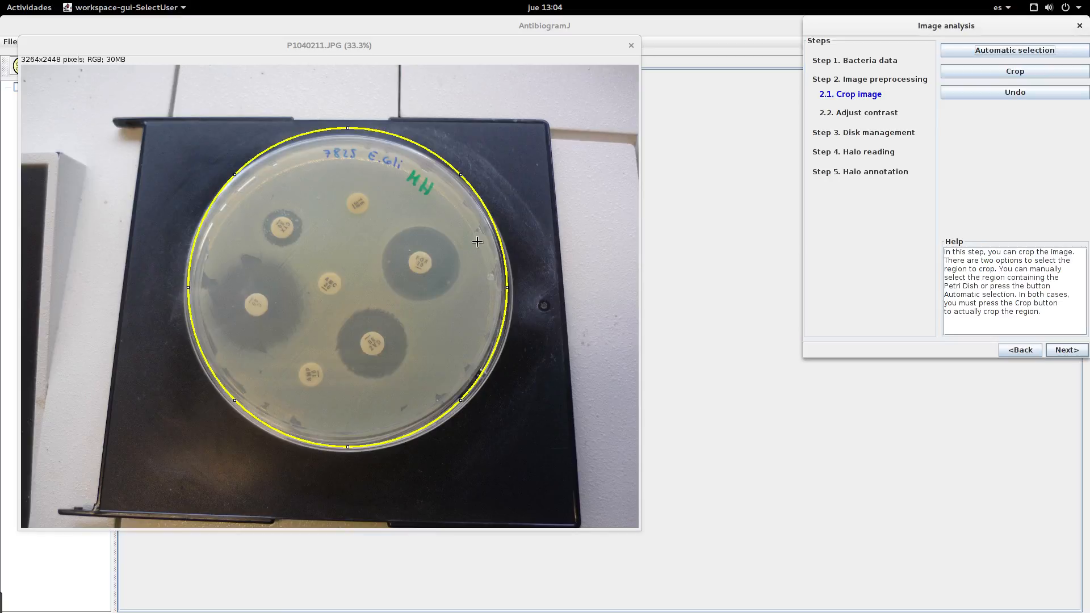
pyautogui.moveTo(388, 246); pyautogui.dragTo(387, 250)
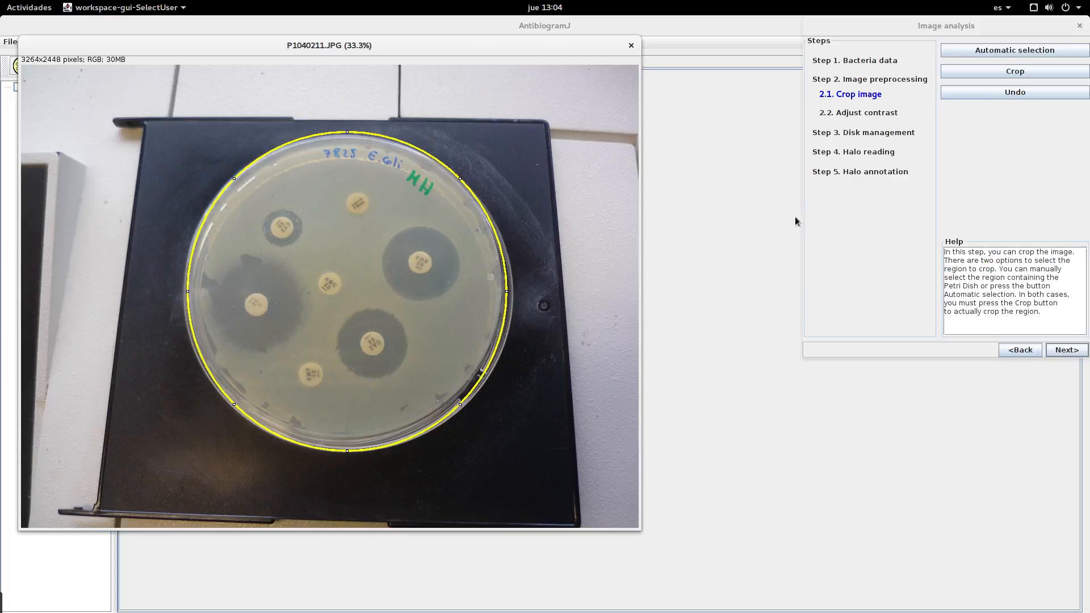
pyautogui.click(994, 70)
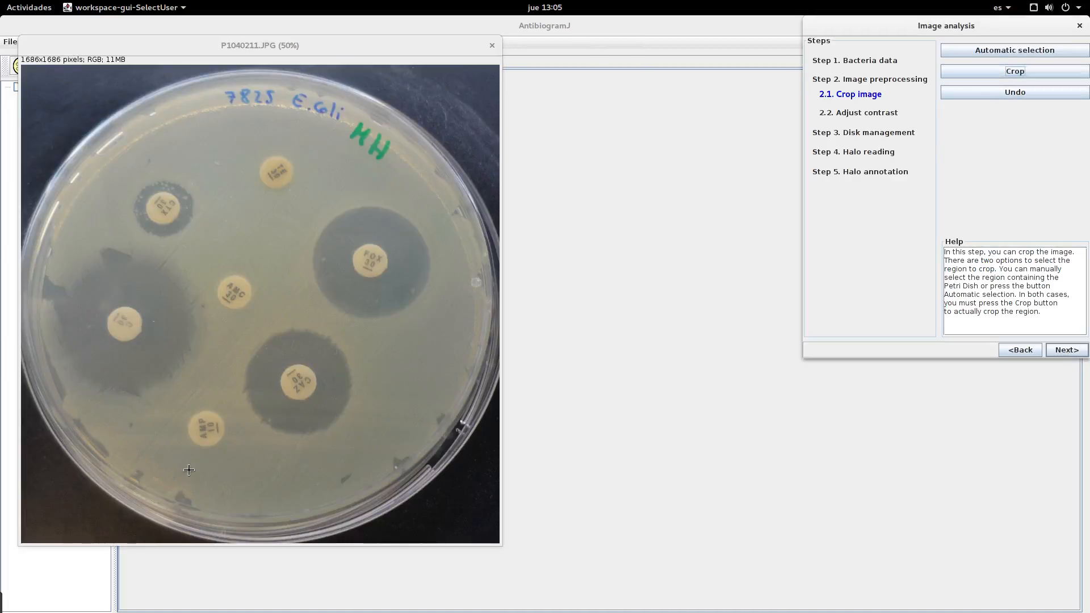
pyautogui.click(1029, 91)
# Step: Crop the image to a hand-drawn rectangle of about 1767 × 1722 pixels around the whole Petri dish, and continue to contrast adjustment
pyautogui.moveTo(194, 126); pyautogui.dragTo(516, 452)
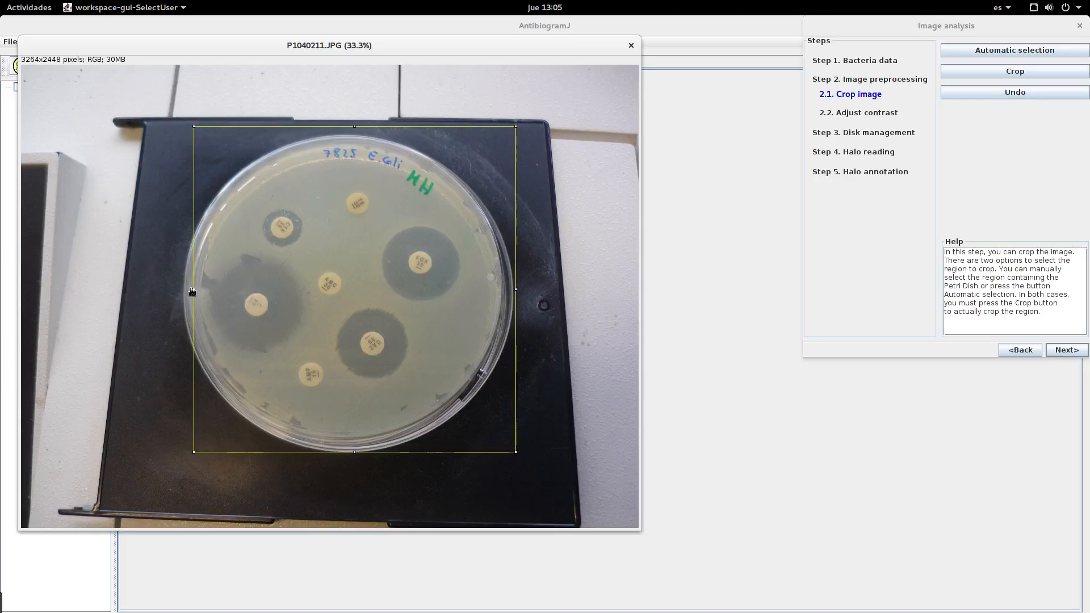
pyautogui.moveTo(193, 289); pyautogui.dragTo(181, 289)
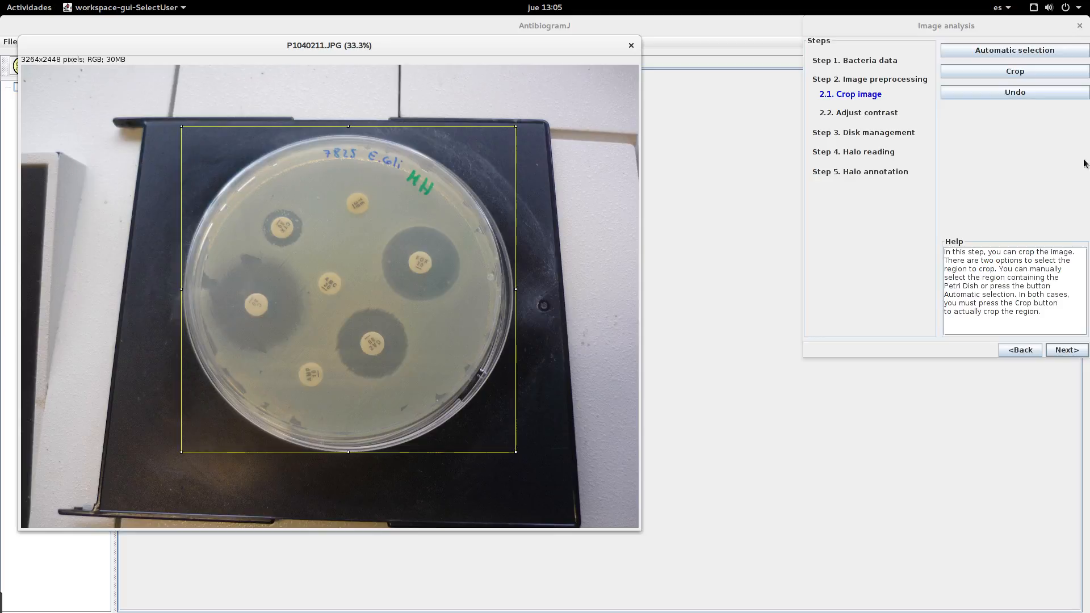
pyautogui.click(1014, 73)
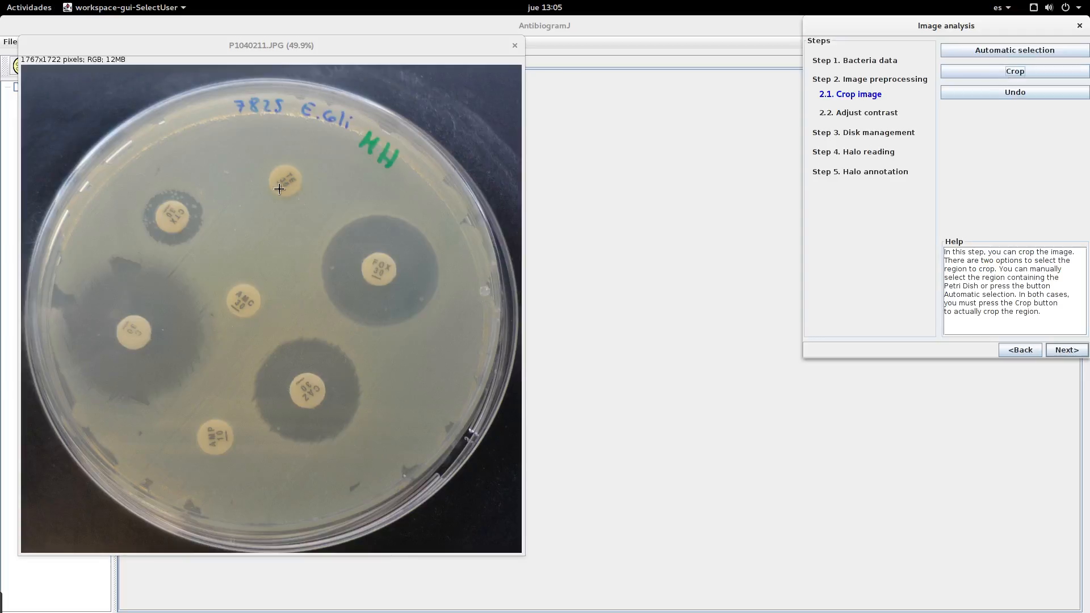
pyautogui.click(1065, 351)
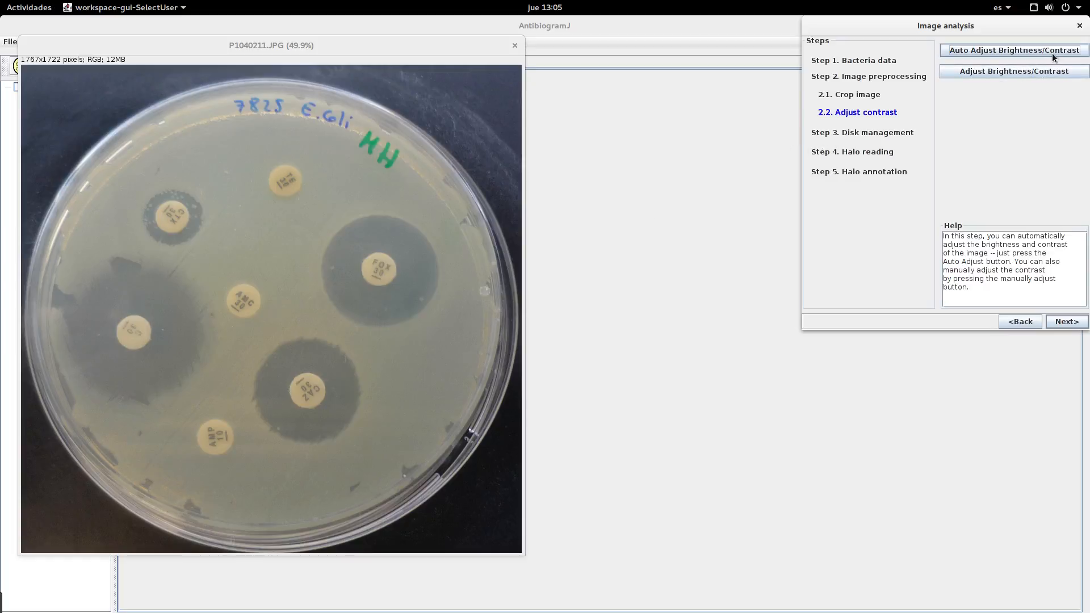
# Step: Auto-adjust the image's brightness and contrast, and reset the adjustment
pyautogui.click(994, 51)
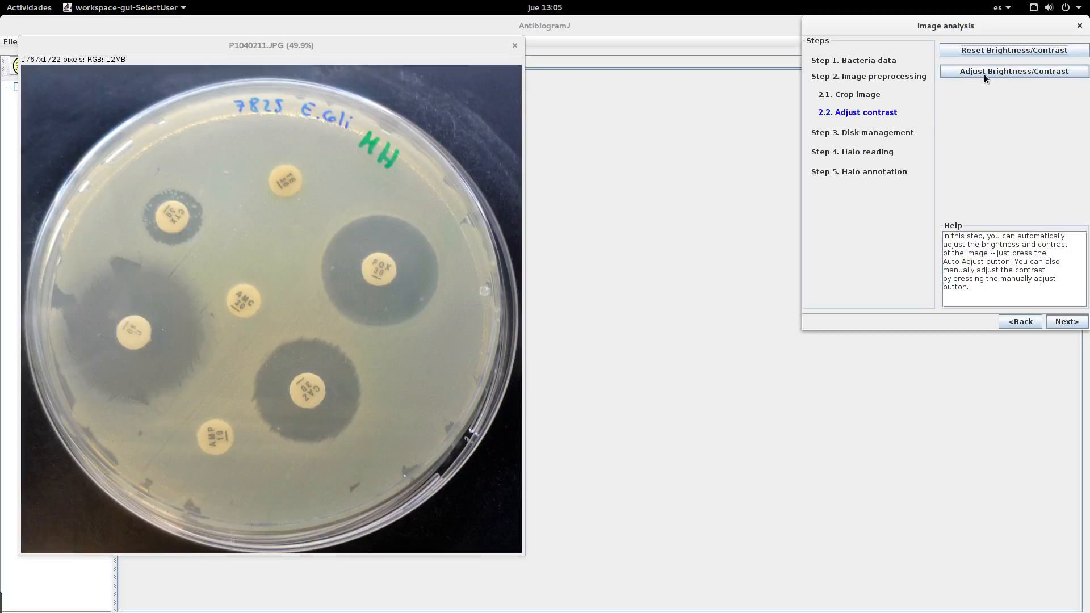
pyautogui.click(991, 54)
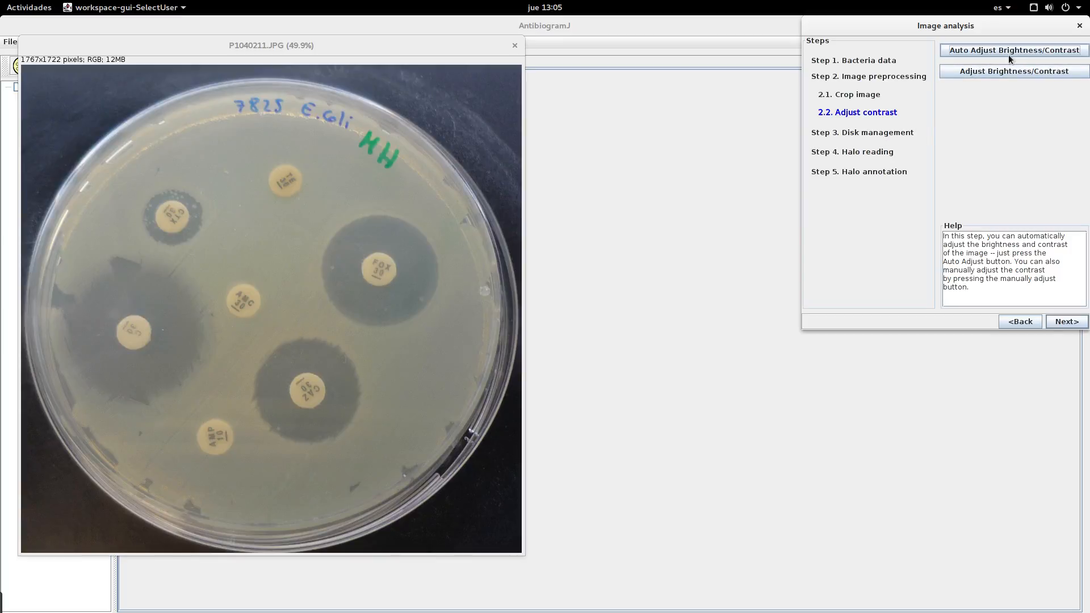
# Step: Apply the automatic range to the image in the manual brightness and contrast adjustment, and close it
pyautogui.click(986, 74)
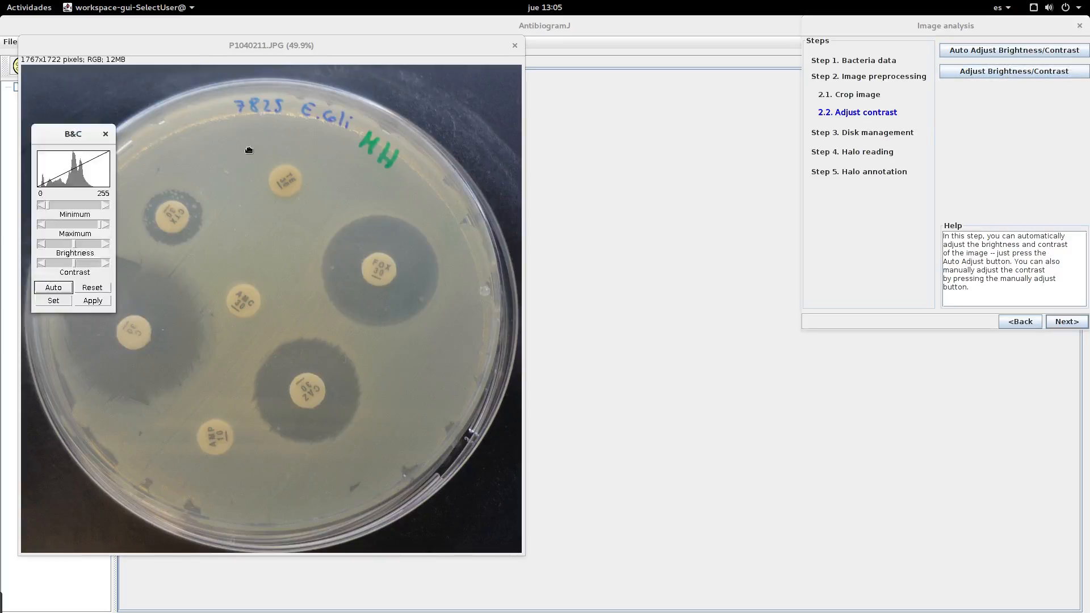
pyautogui.moveTo(661, 292)
pyautogui.mouseDown()
pyautogui.moveTo(674, 292)
pyautogui.moveTo(635, 288)
pyautogui.moveTo(659, 290)
pyautogui.mouseUp()
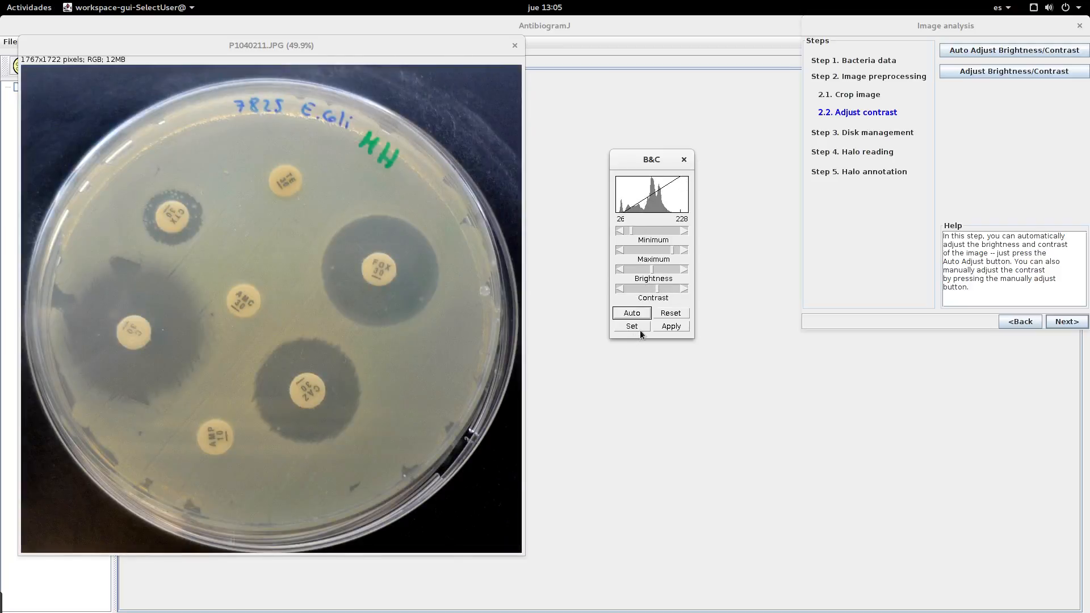
pyautogui.click(671, 325)
pyautogui.click(685, 159)
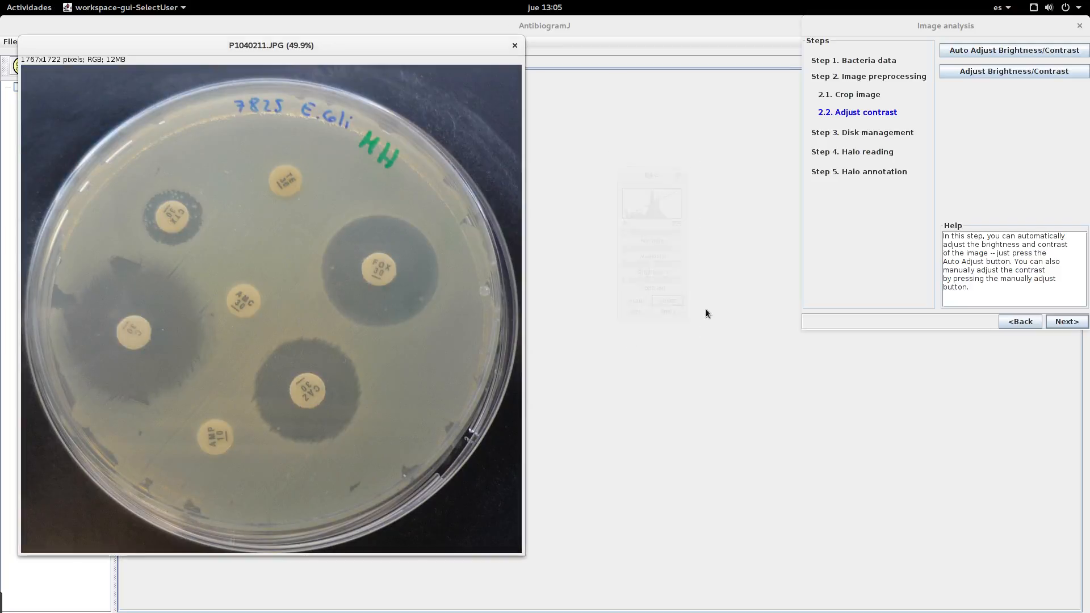
# Step: Detect the antibiotic disks and nudge the outline of the uppermost disk on the plate slightly down
pyautogui.click(1066, 322)
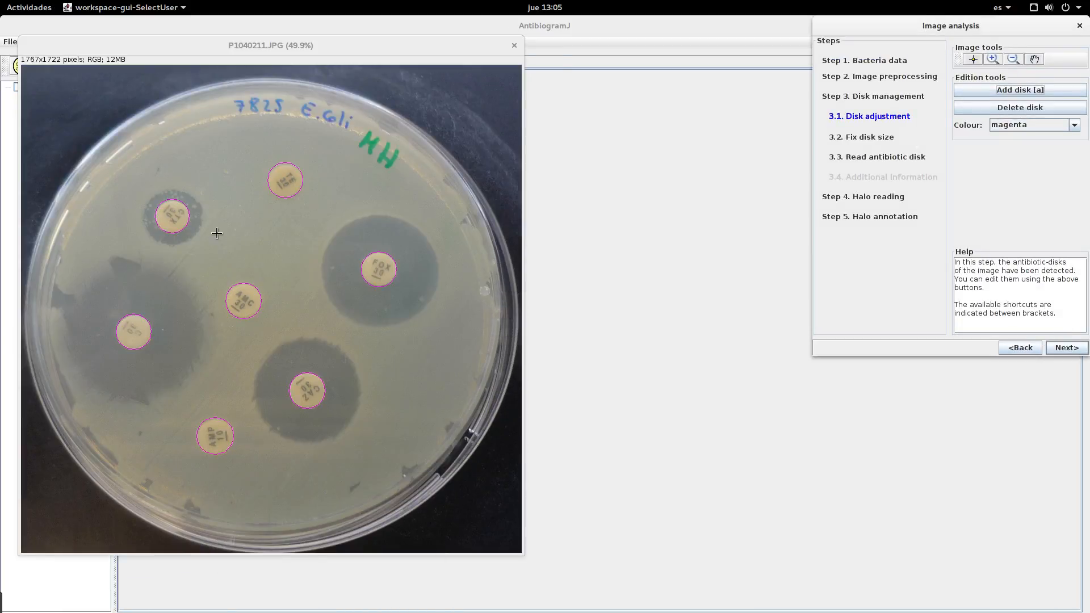
pyautogui.click(293, 173)
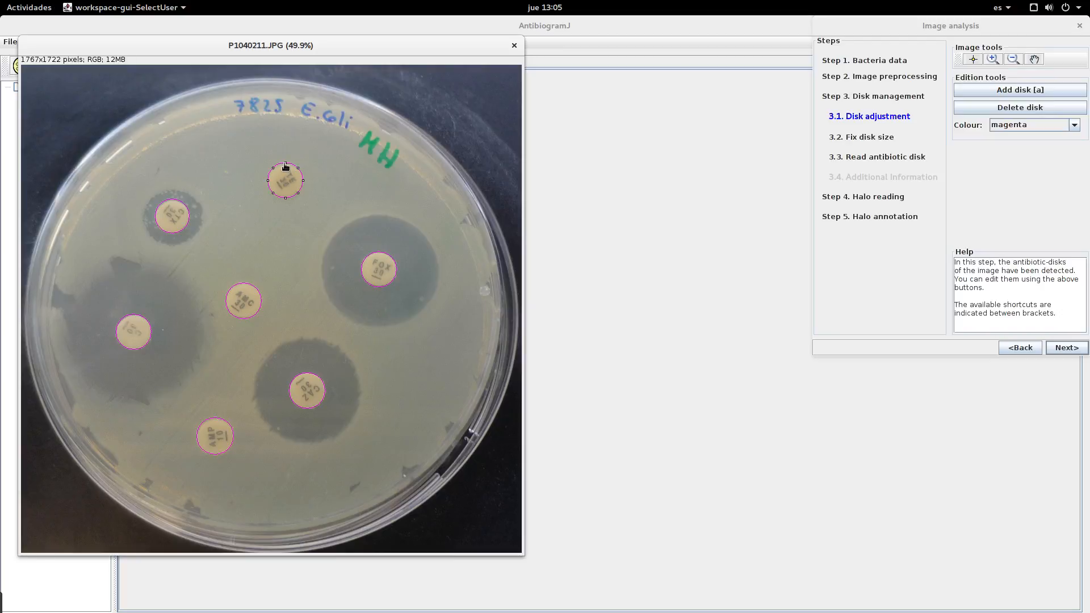
pyautogui.moveTo(285, 163); pyautogui.dragTo(285, 165)
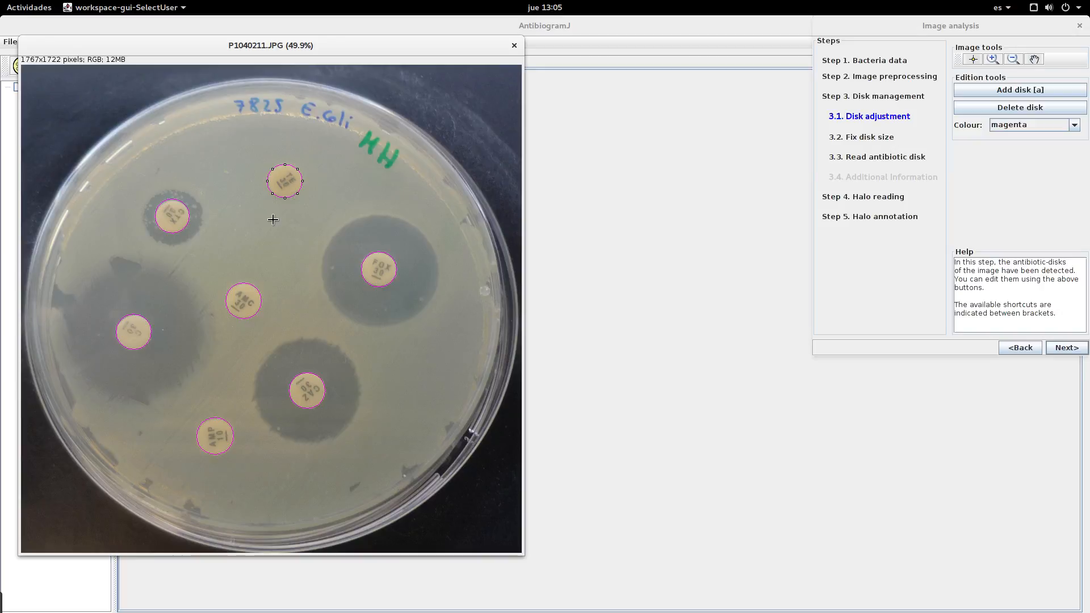
pyautogui.click(170, 221)
# Step: Add a disk outline on the empty agar above the central AMC disk, and delete that disk
pyautogui.moveTo(227, 221); pyautogui.dragTo(264, 260)
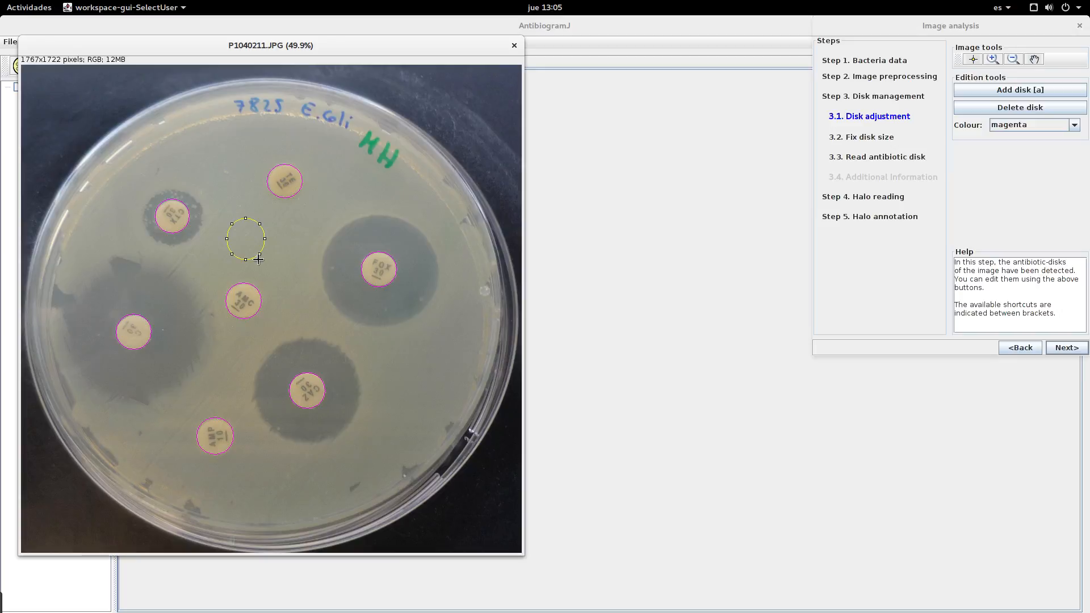
pyautogui.click(1040, 90)
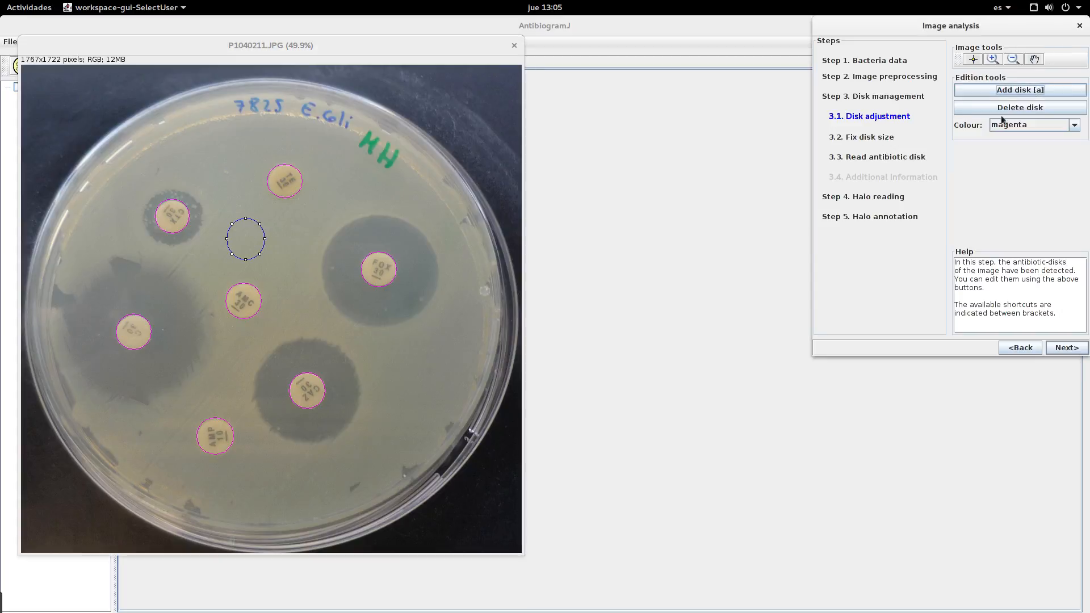
pyautogui.click(255, 245)
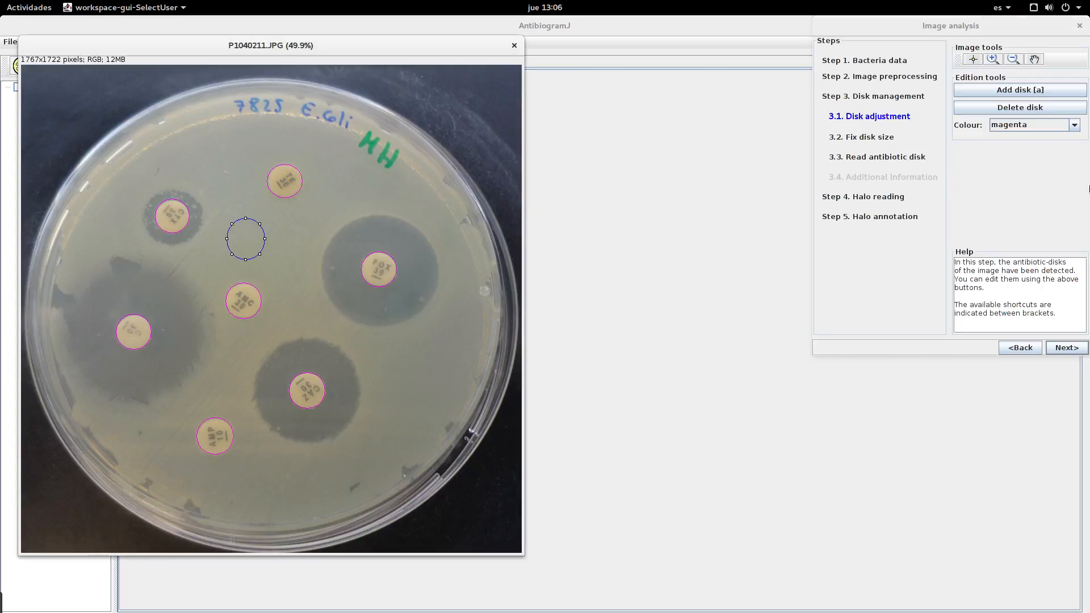
pyautogui.click(1026, 110)
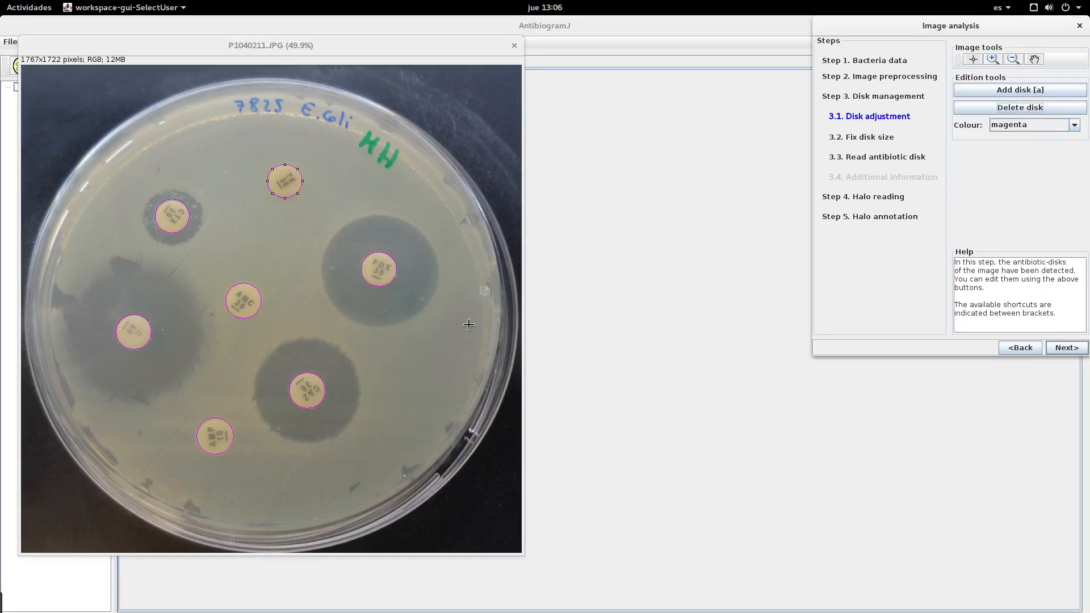
# Step: Accept the disk outlines and the 6 mm disk size, and continue to reading the antibiotic disks
pyautogui.click(233, 301)
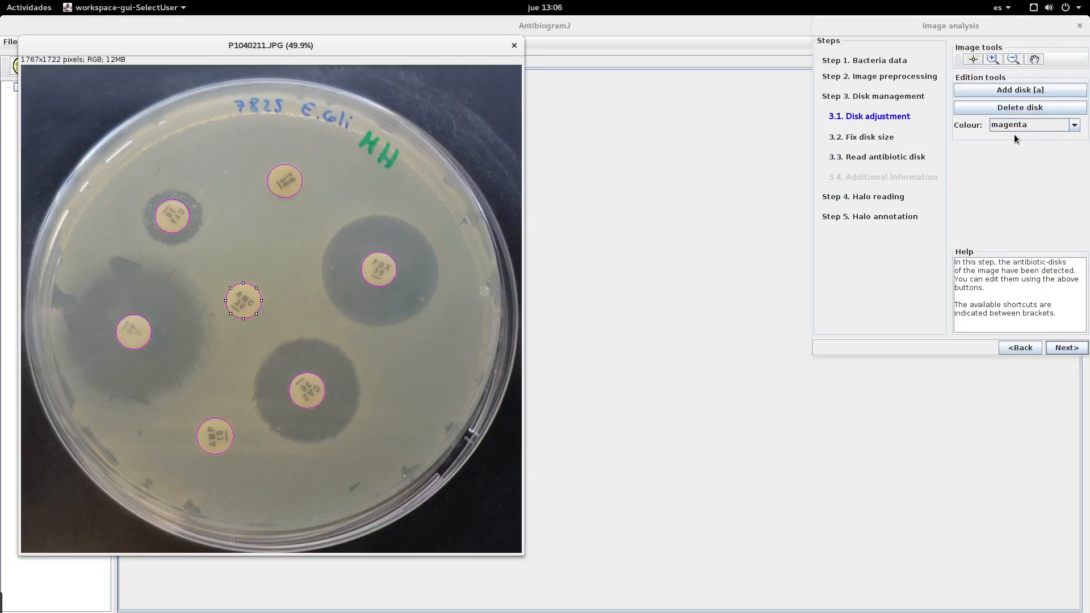
pyautogui.click(1061, 348)
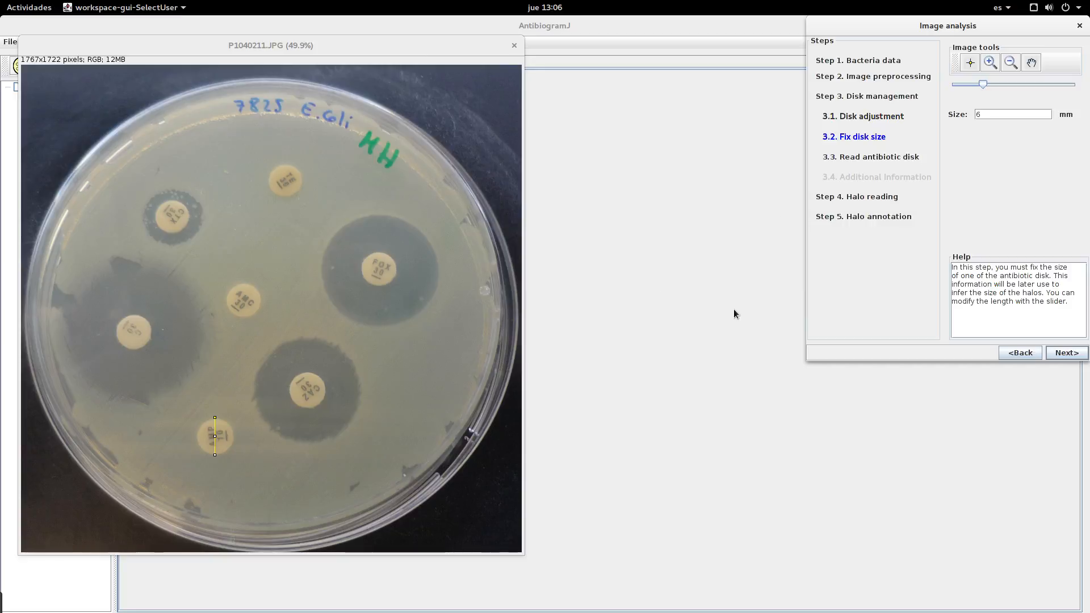
pyautogui.click(1067, 354)
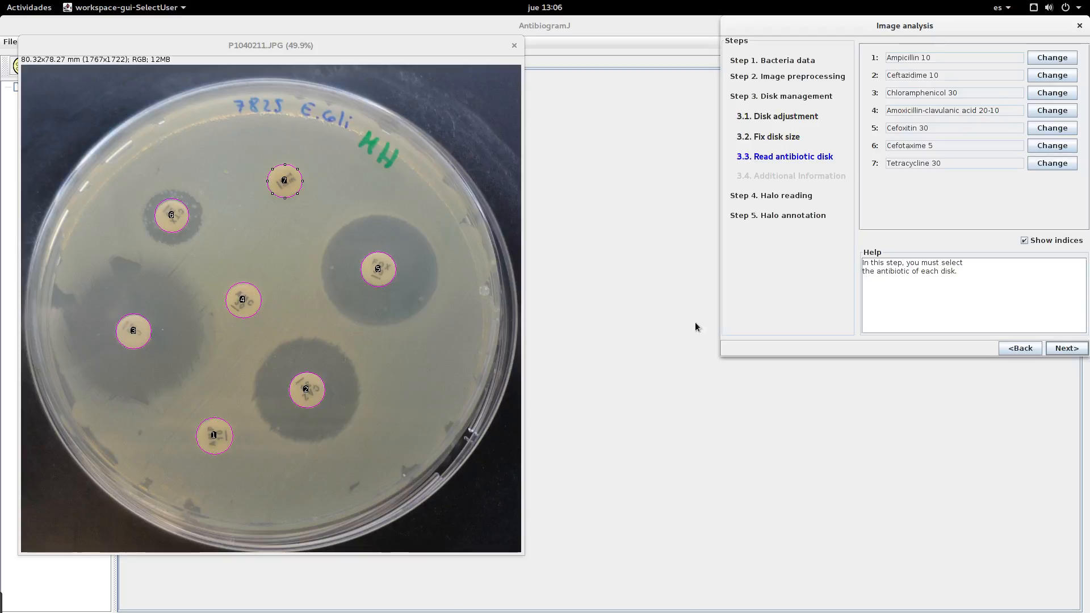
pyautogui.click(1044, 166)
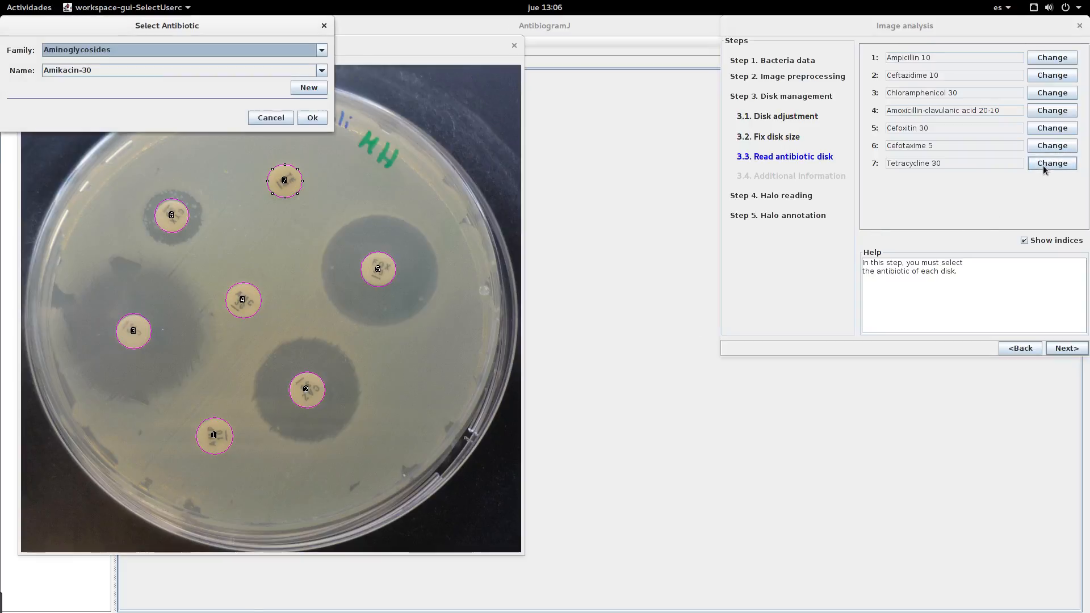
pyautogui.click(185, 50)
pyautogui.scroll(-4, 180, 108)
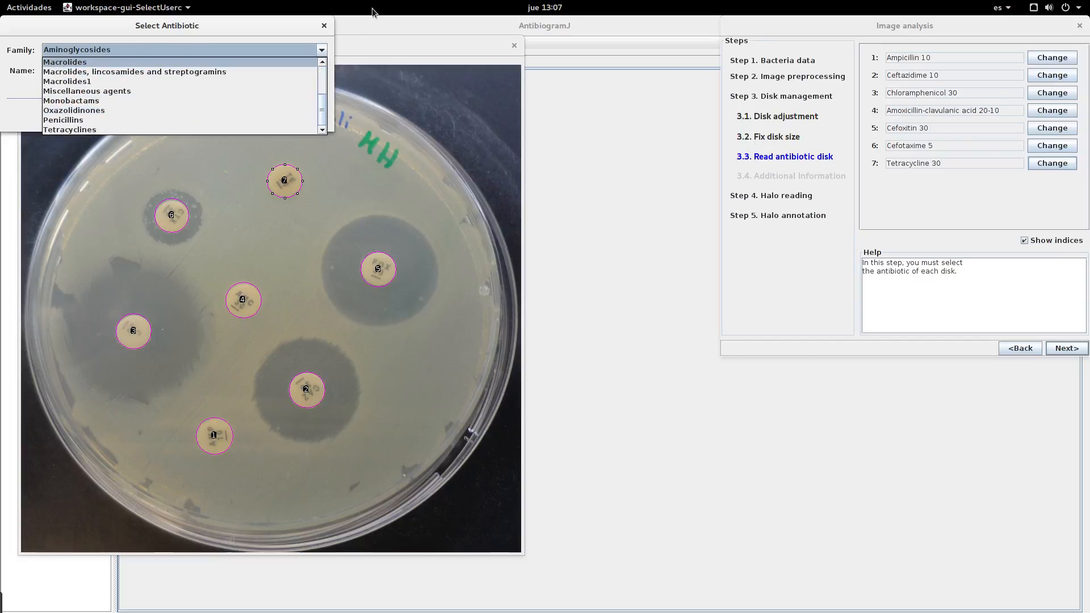
pyautogui.click(193, 71)
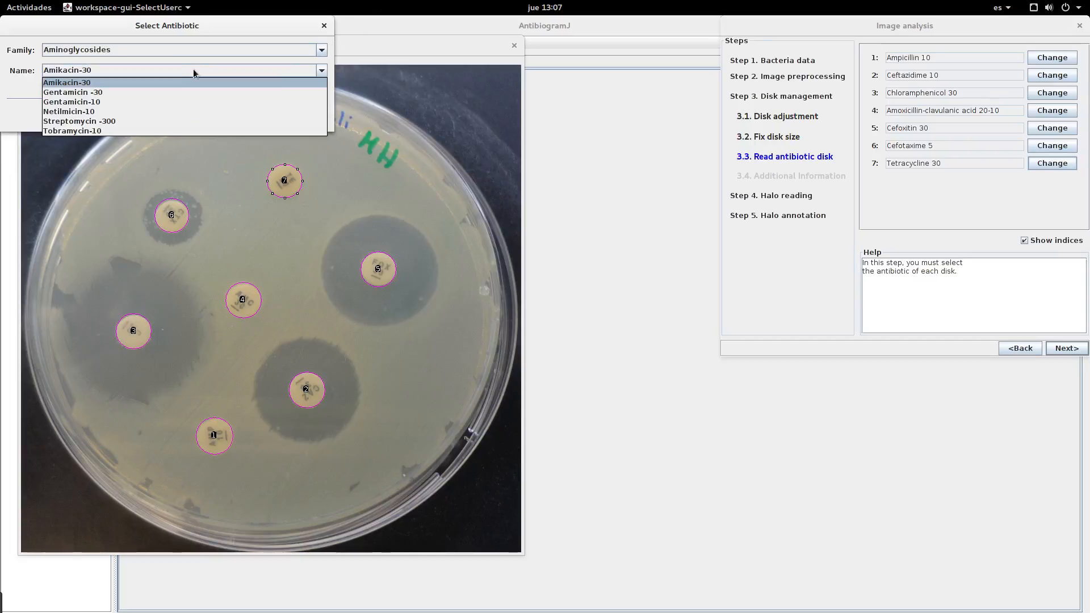
pyautogui.click(195, 69)
pyautogui.click(287, 116)
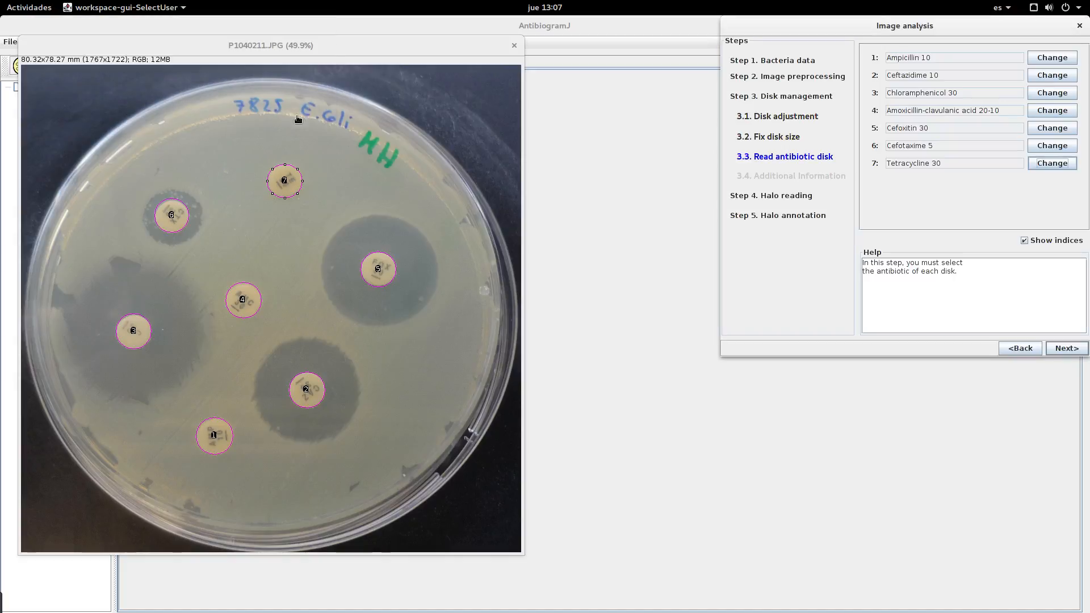
# Step: Accept the disk antibiotics and choose the plain "Amoxicillin-clavulanic acid," breakpoint option rather than uncomplicated UTI only
pyautogui.click(1060, 349)
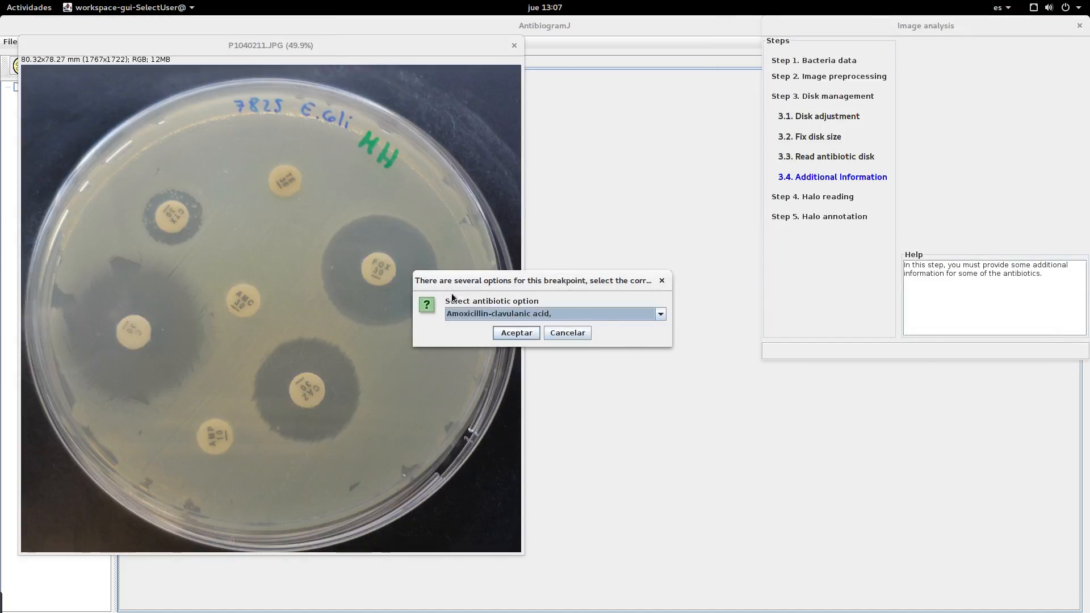
pyautogui.click(515, 315)
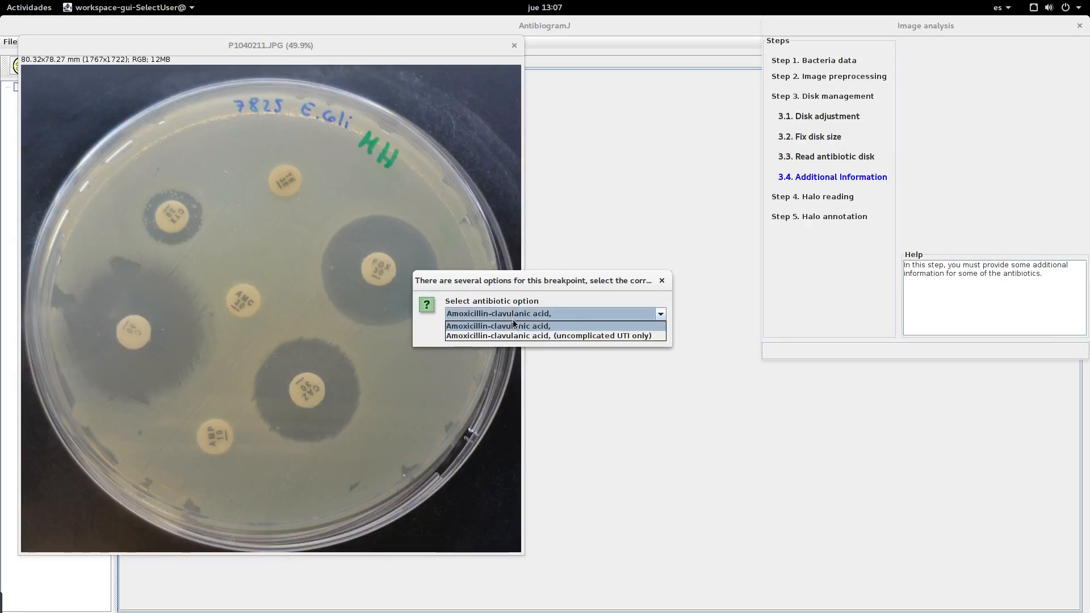
pyautogui.click(511, 325)
pyautogui.click(513, 334)
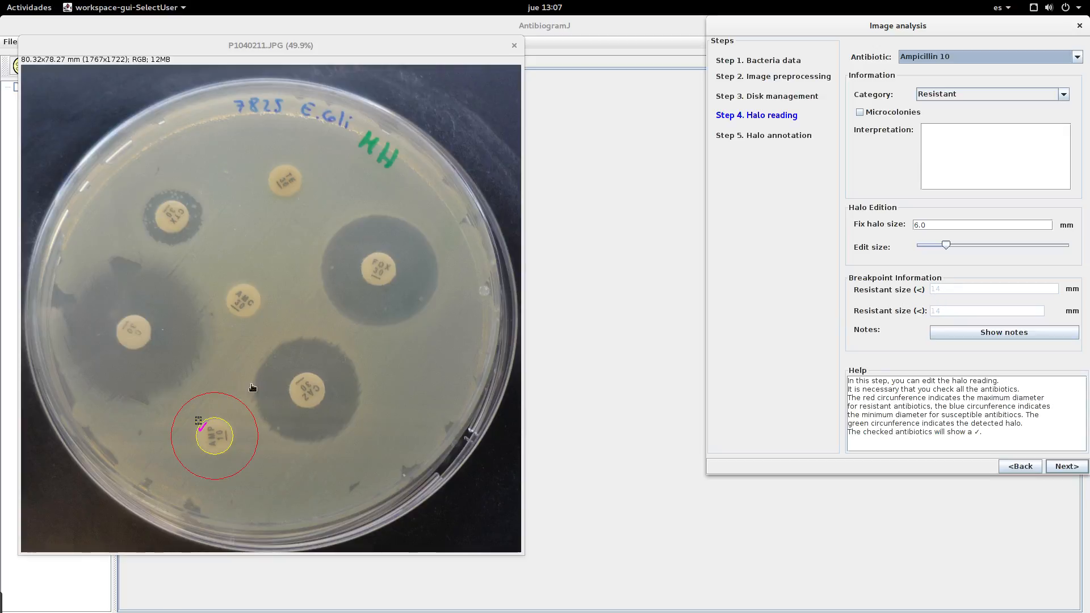
# Step: Enlarge the halo of the Ceftazidime 10 disk to 16.5 mm
pyautogui.click(996, 53)
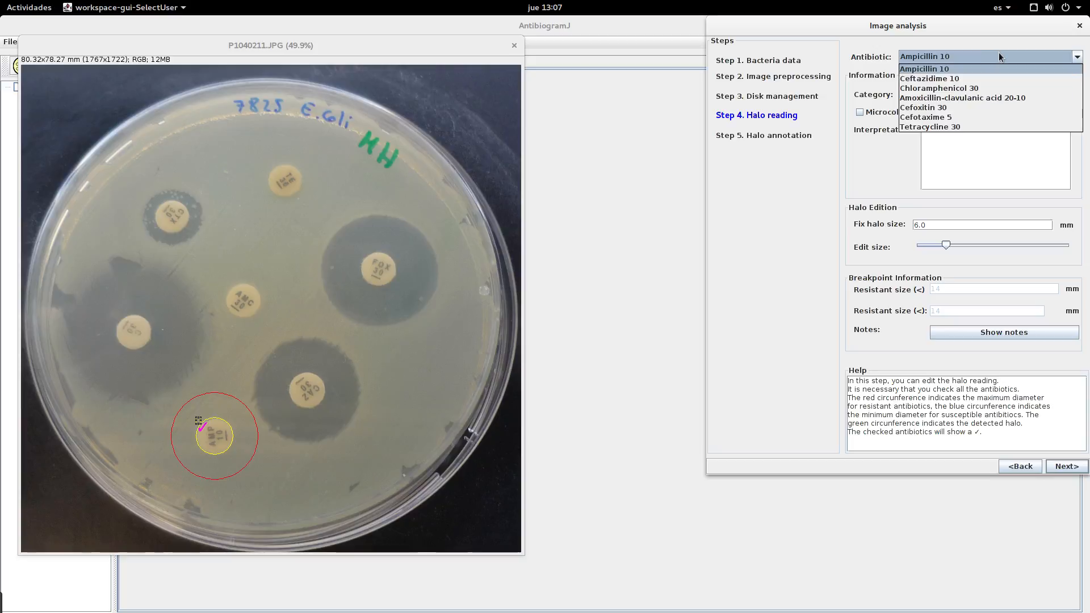
pyautogui.click(999, 52)
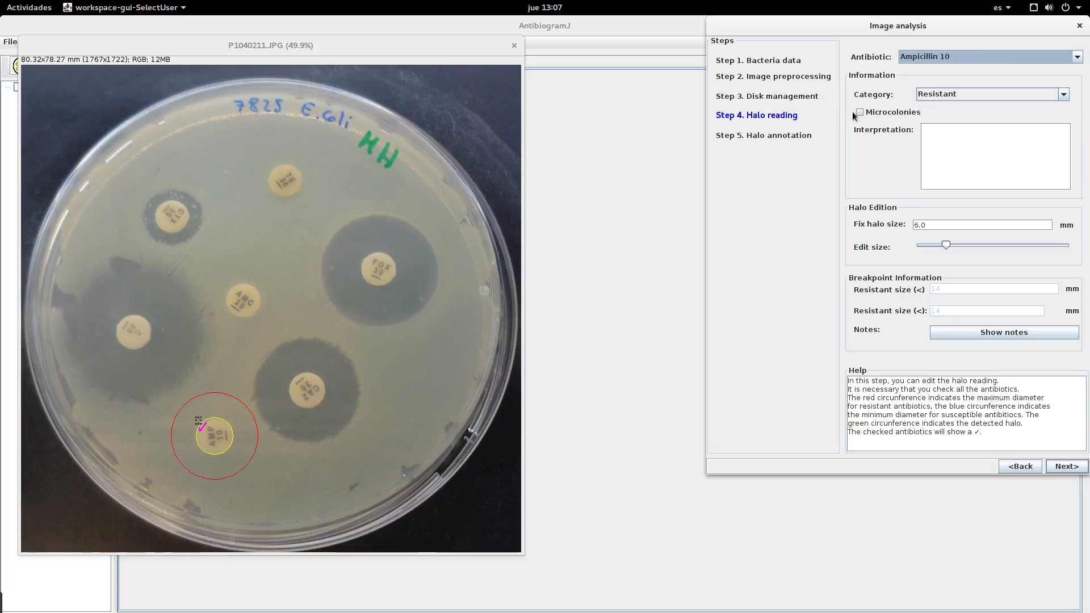
pyautogui.click(935, 57)
pyautogui.click(937, 80)
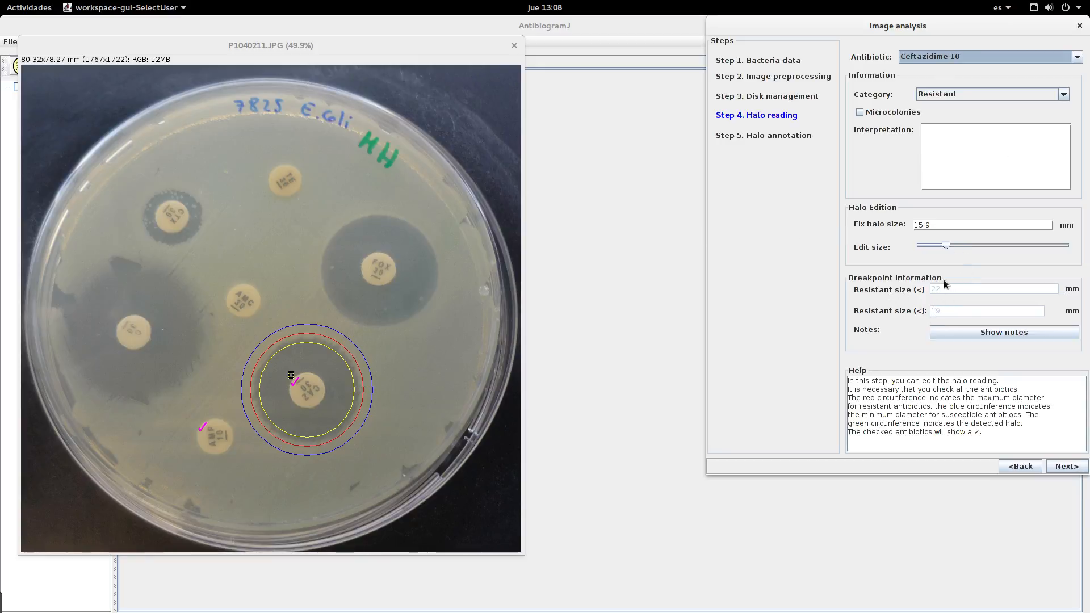
pyautogui.moveTo(950, 250); pyautogui.dragTo(964, 250)
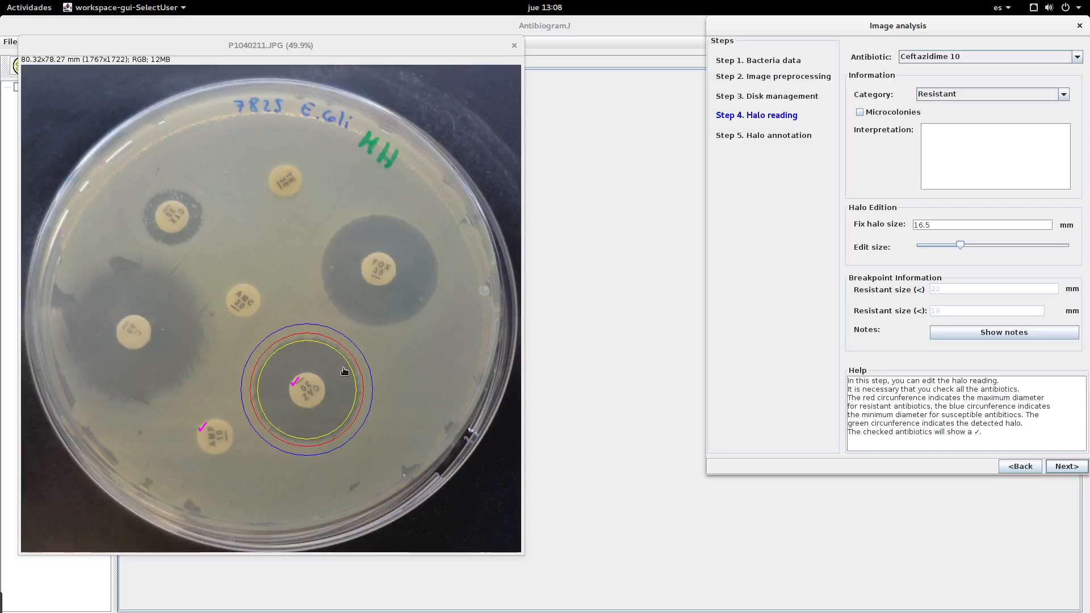
# Step: Check the halo readings of Chloramphenicol 30, Amoxicillin-clavulanic acid 20-10 and Cefoxitin 30
pyautogui.click(1003, 57)
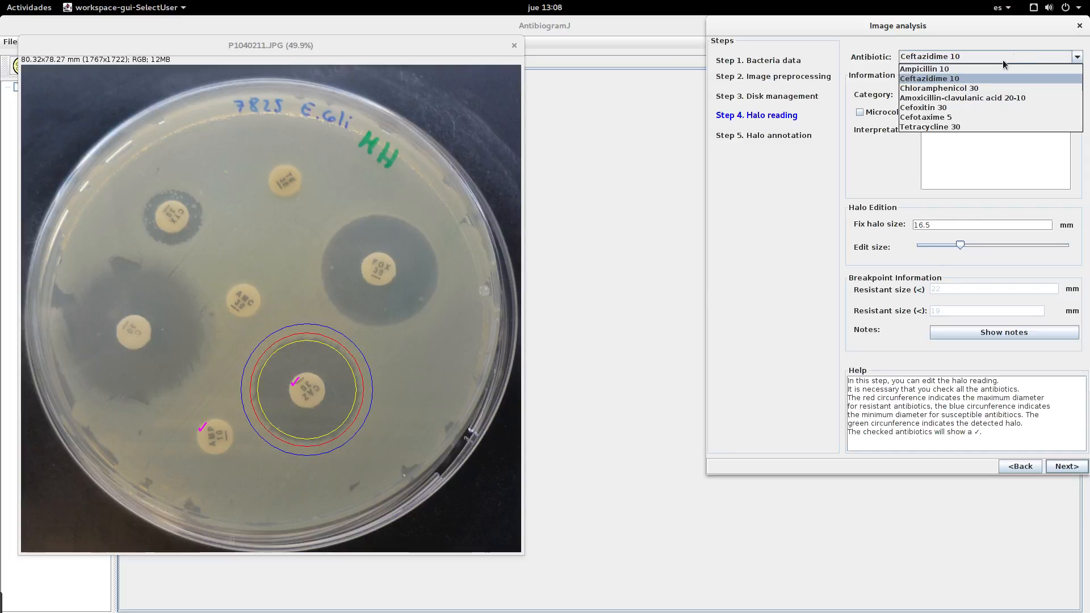
pyautogui.click(929, 91)
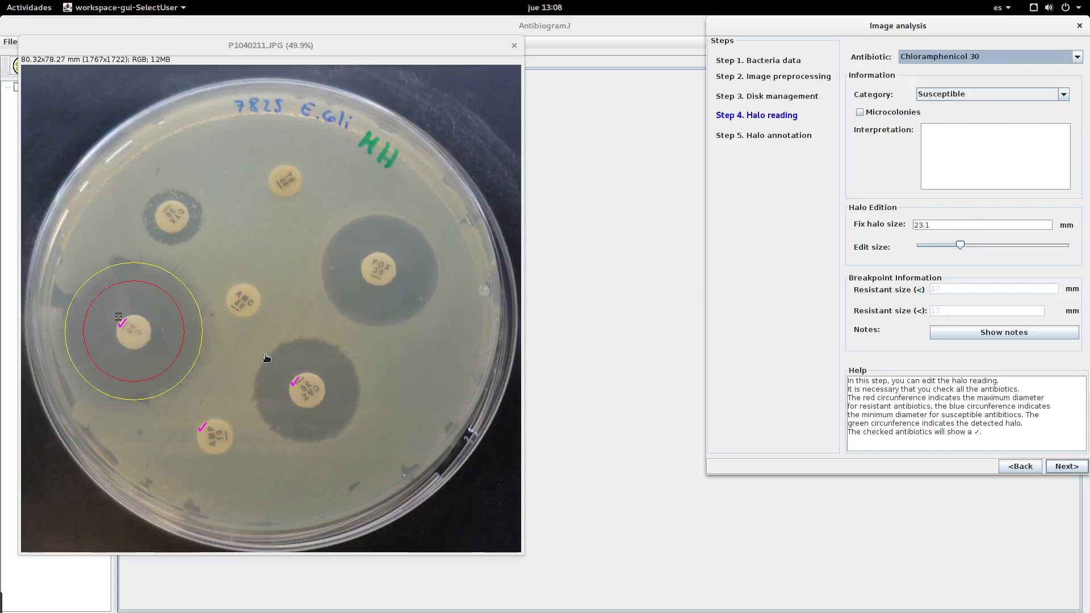
pyautogui.click(990, 58)
pyautogui.click(960, 97)
pyautogui.click(977, 56)
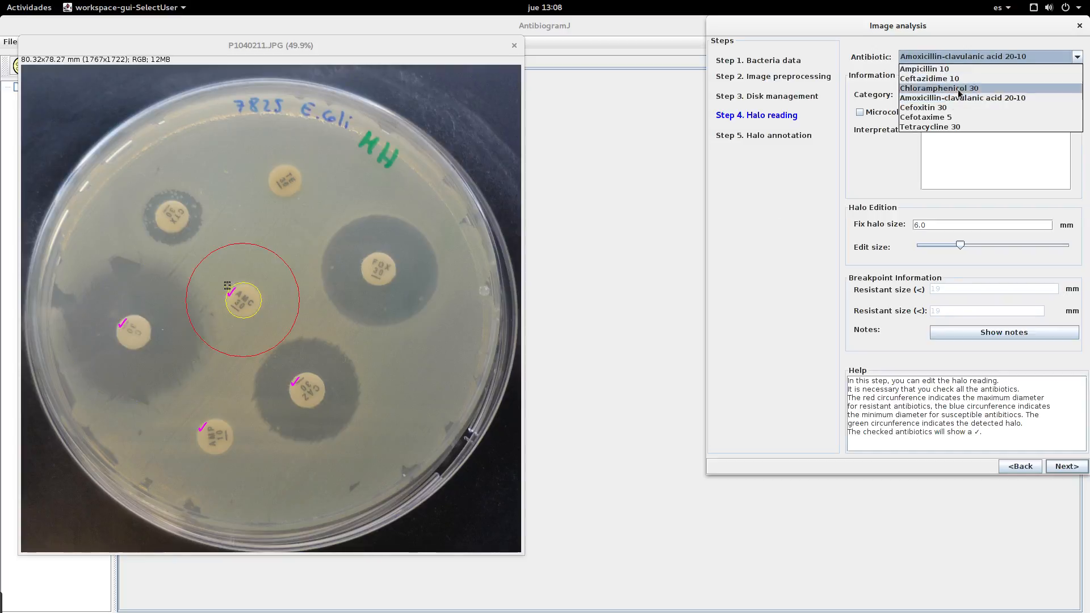
pyautogui.click(966, 107)
# Step: Mark the Cefotaxime 5 halo as having microcolonies
pyautogui.click(988, 59)
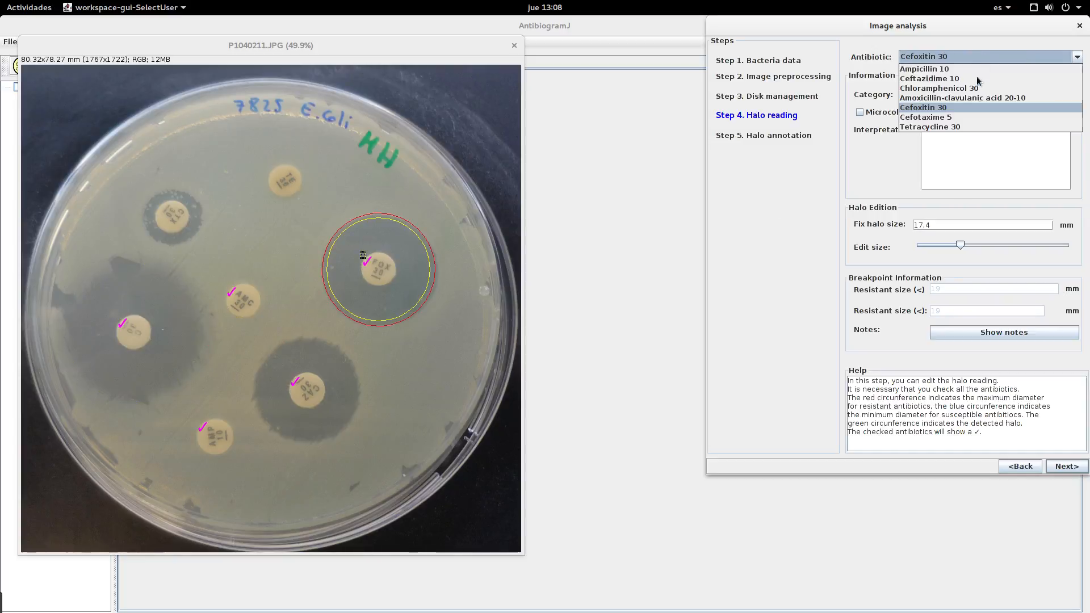
pyautogui.click(945, 120)
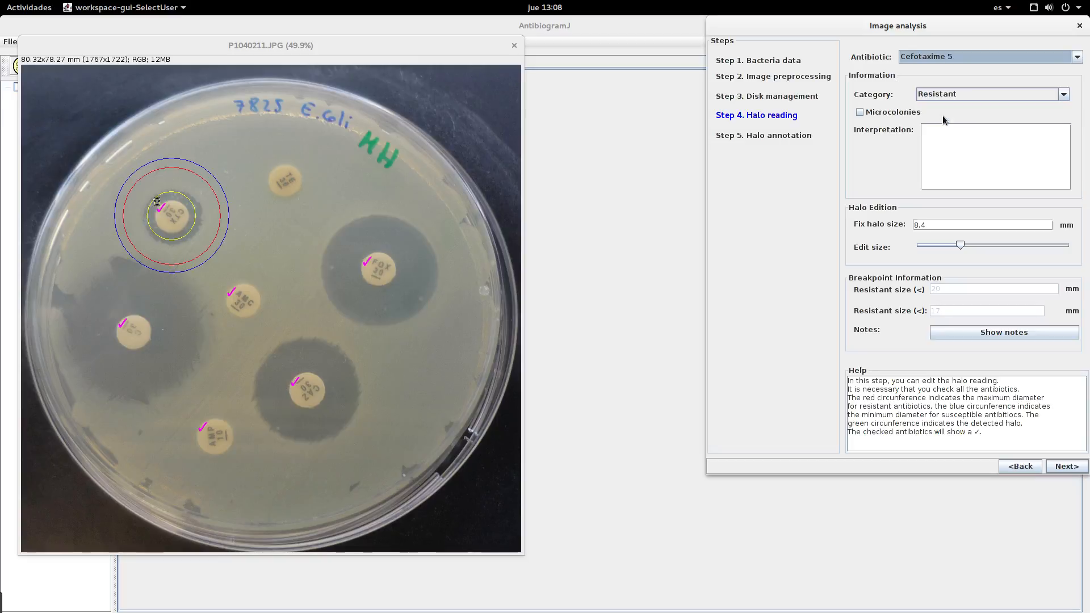
pyautogui.click(874, 117)
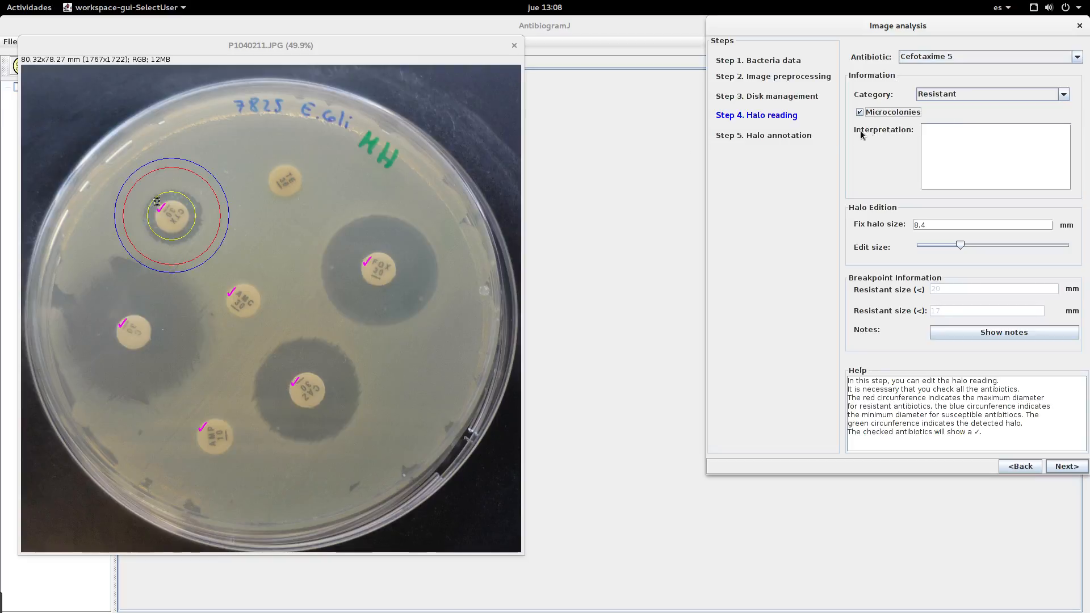
# Step: Check the Tetracycline 30 halo reading and continue to the halo annotation
pyautogui.click(929, 57)
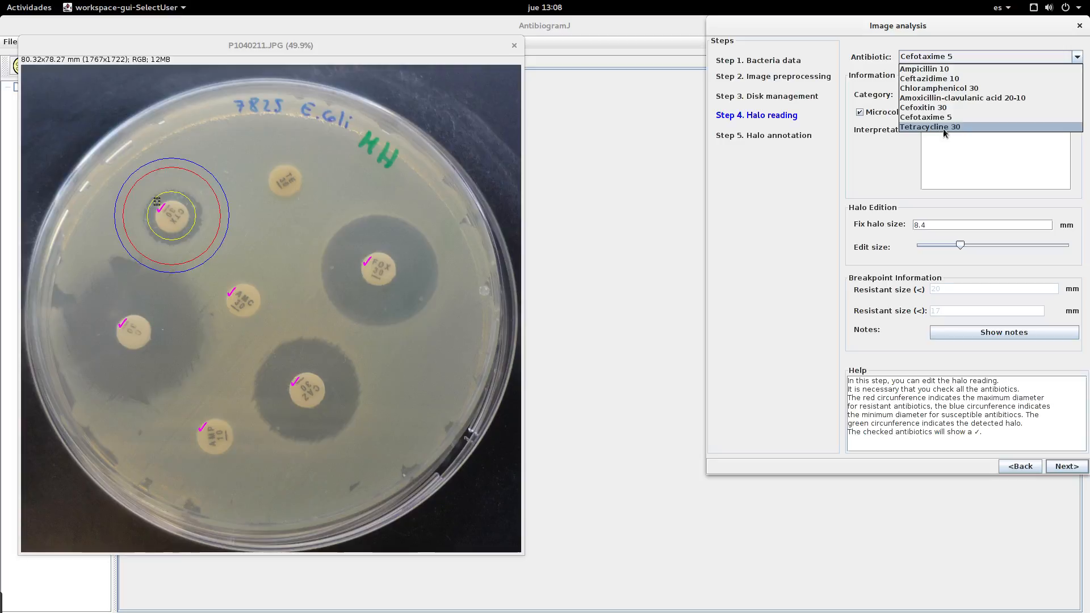
pyautogui.click(943, 128)
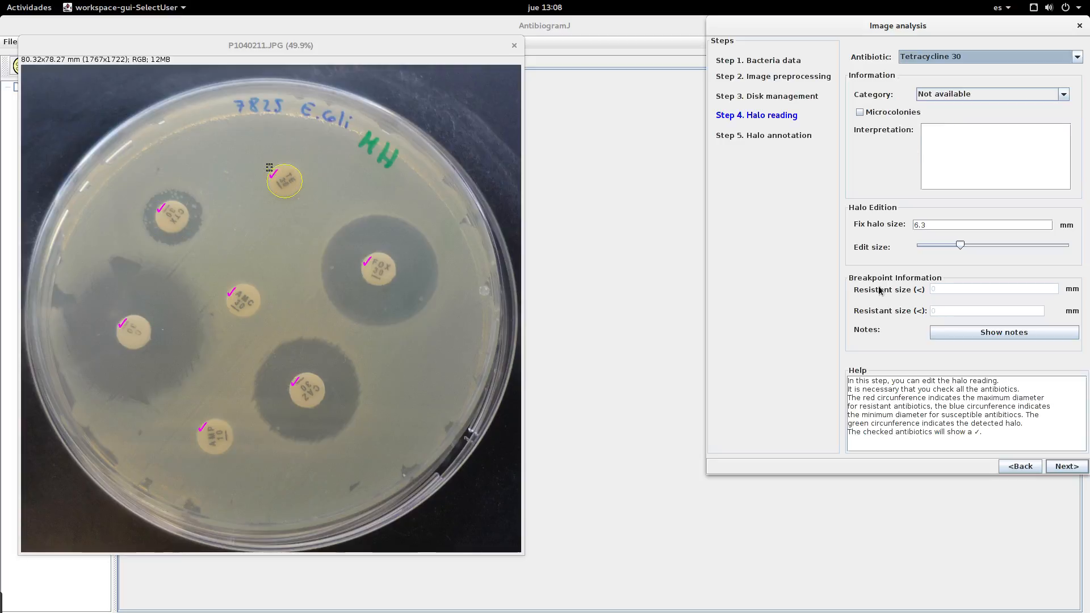
pyautogui.click(1059, 467)
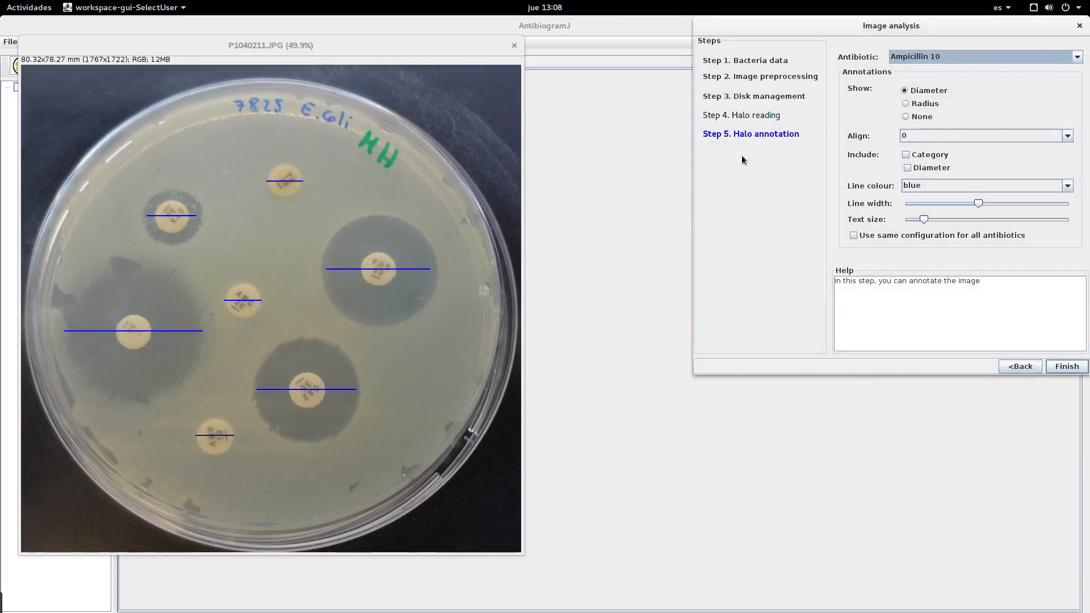
# Step: Use the same annotation configuration for all antibiotics, including category and diameter labels in a much larger text size
pyautogui.click(957, 57)
pyautogui.click(956, 57)
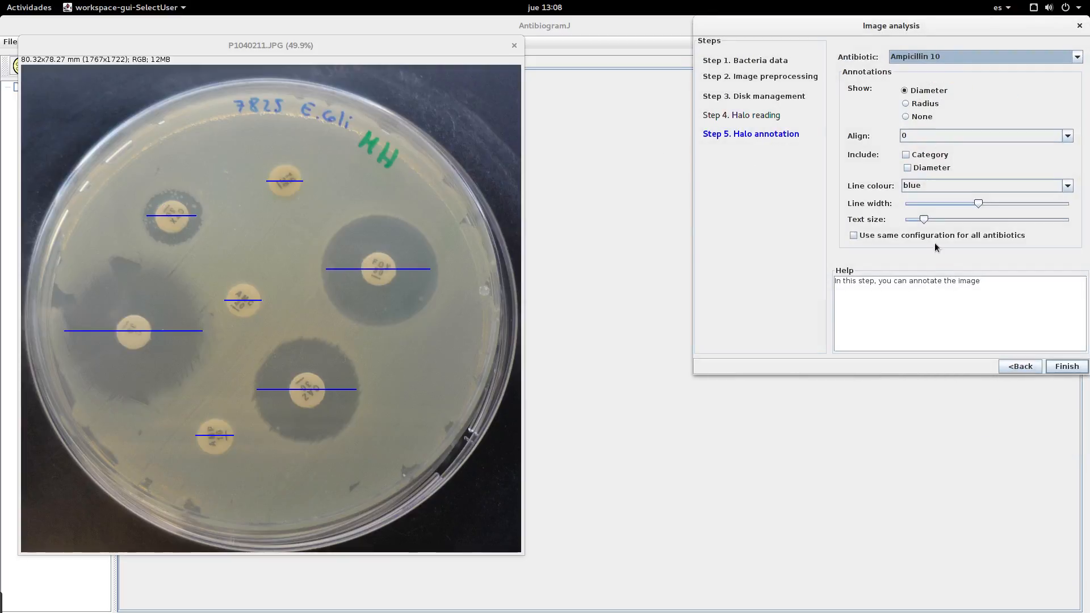
pyautogui.click(891, 239)
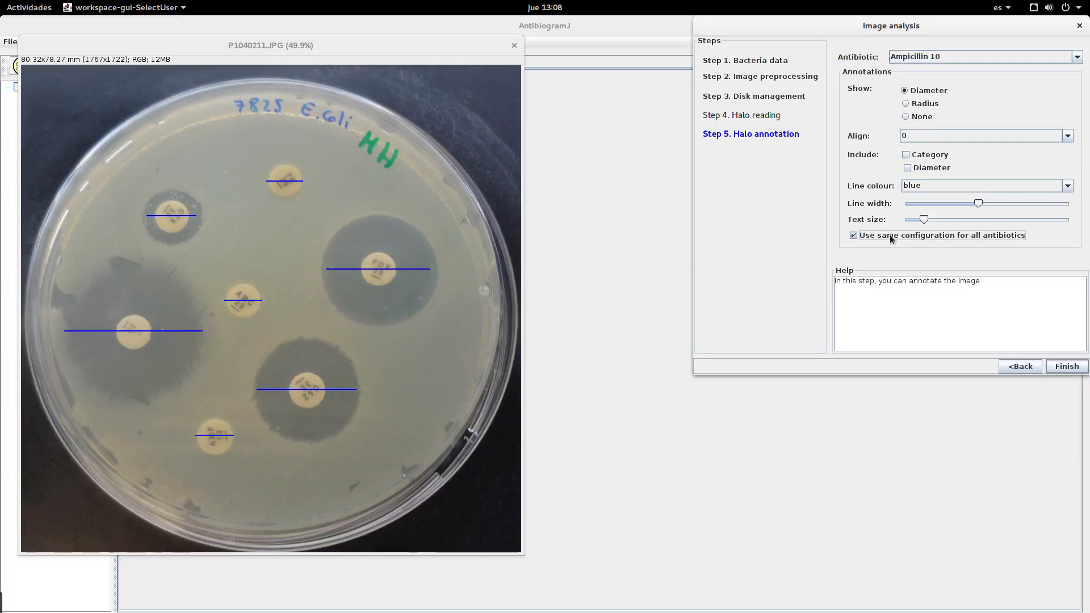
pyautogui.click(920, 154)
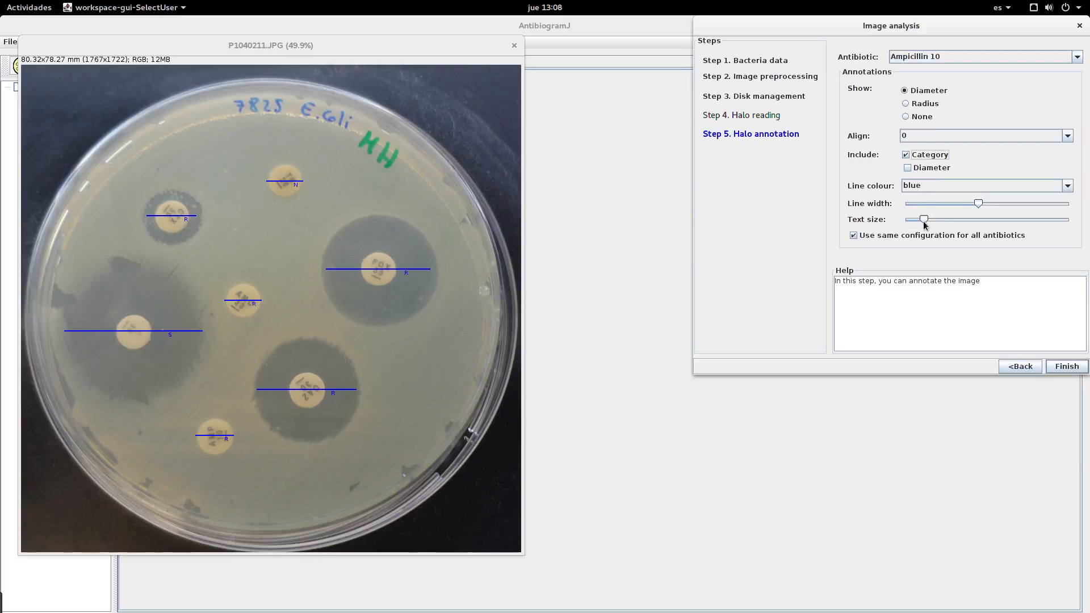
pyautogui.click(930, 168)
pyautogui.moveTo(924, 220); pyautogui.dragTo(976, 232)
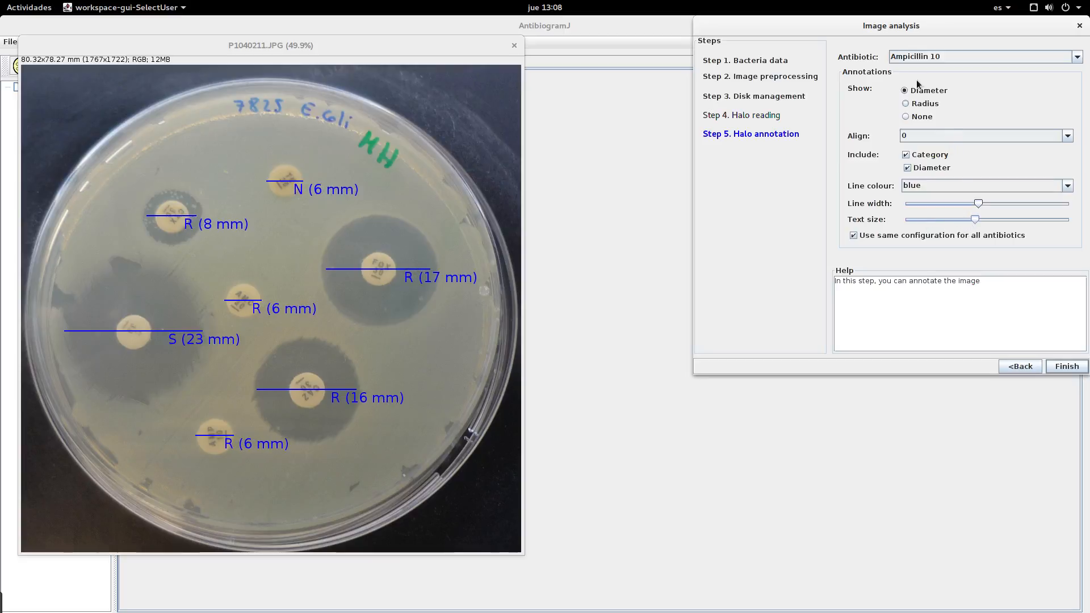
# Step: Keep diameter lines for all the halo annotations, align them at 90 and colour them cyan
pyautogui.click(912, 104)
pyautogui.click(905, 91)
pyautogui.click(930, 136)
pyautogui.click(909, 168)
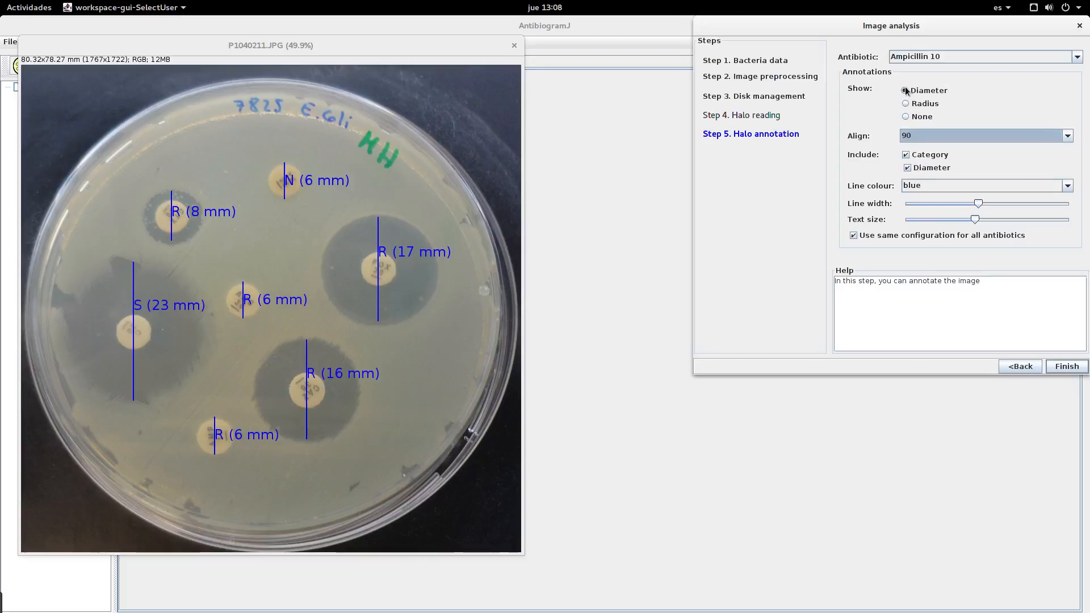
pyautogui.click(930, 185)
pyautogui.click(913, 236)
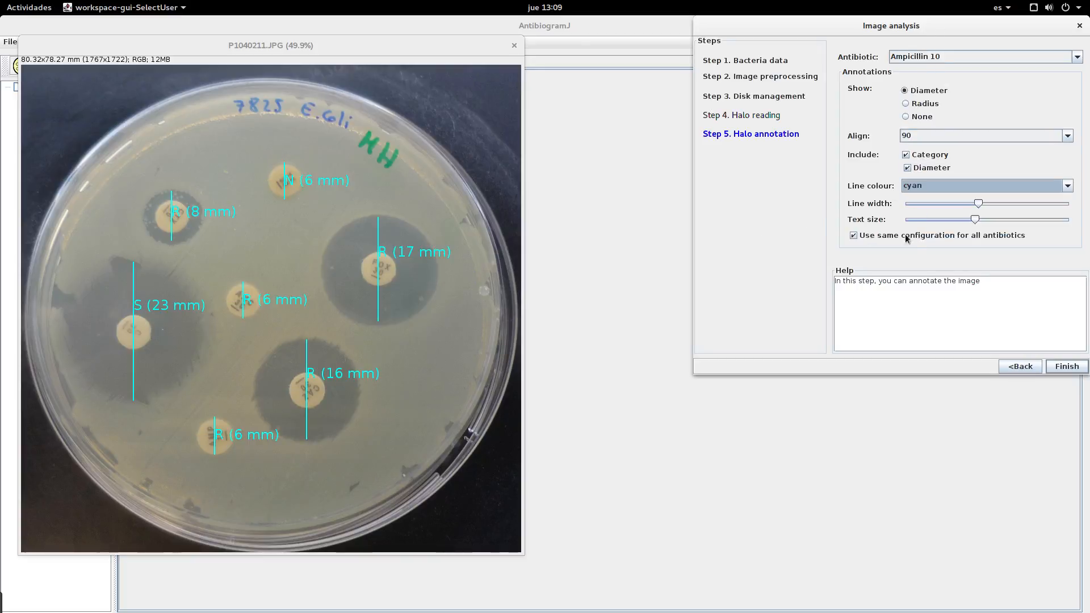
# Step: Turn off the shared configuration to colour only the Cefotaxime 5 annotation blue, and finish the image analysis
pyautogui.click(896, 237)
pyautogui.click(959, 54)
pyautogui.click(922, 117)
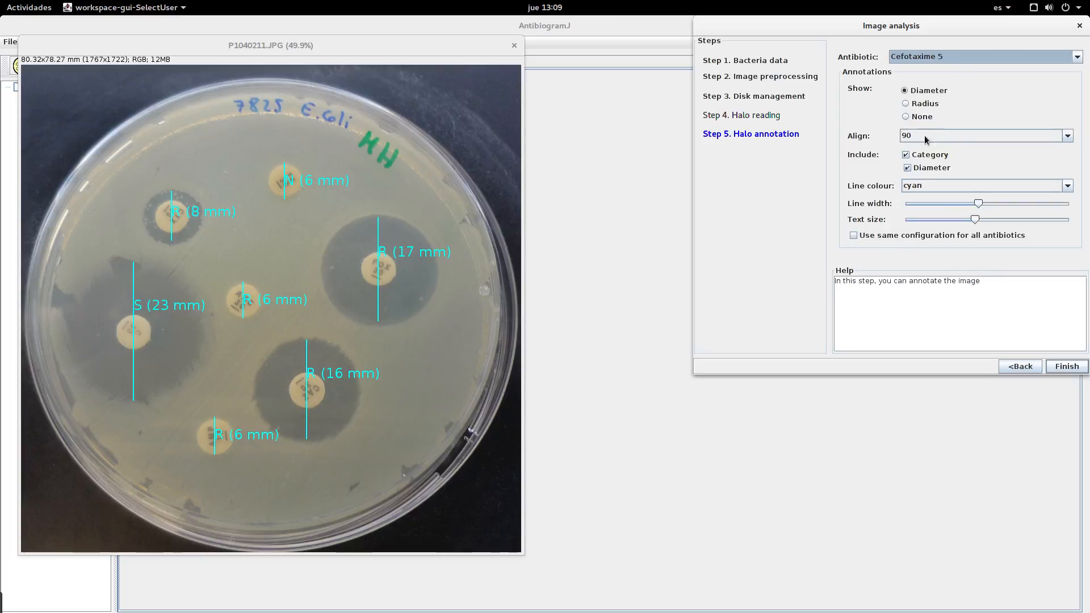
pyautogui.click(928, 190)
pyautogui.click(940, 199)
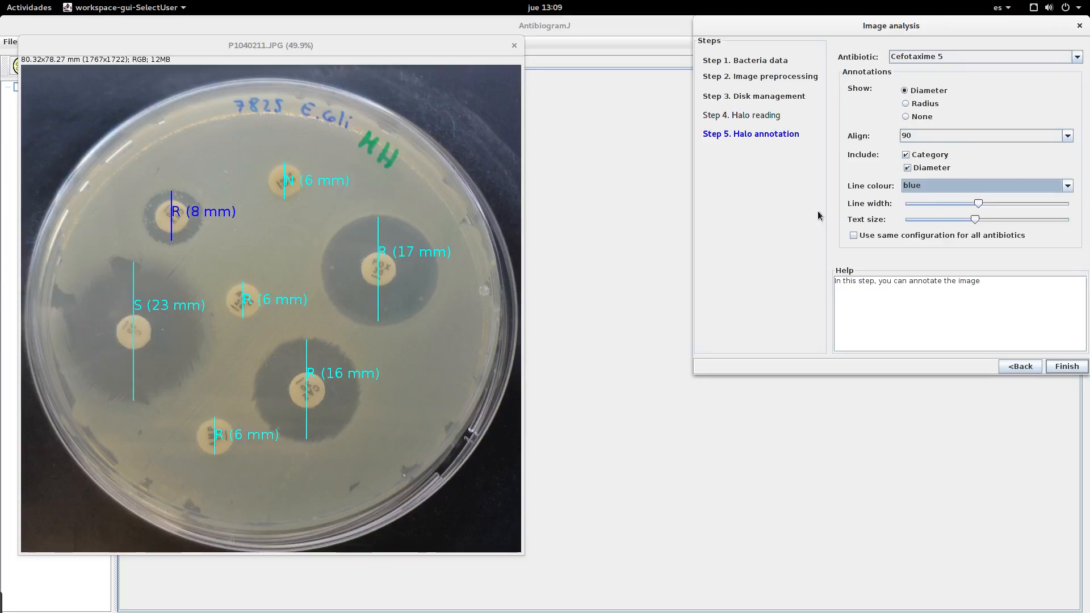
pyautogui.click(1071, 366)
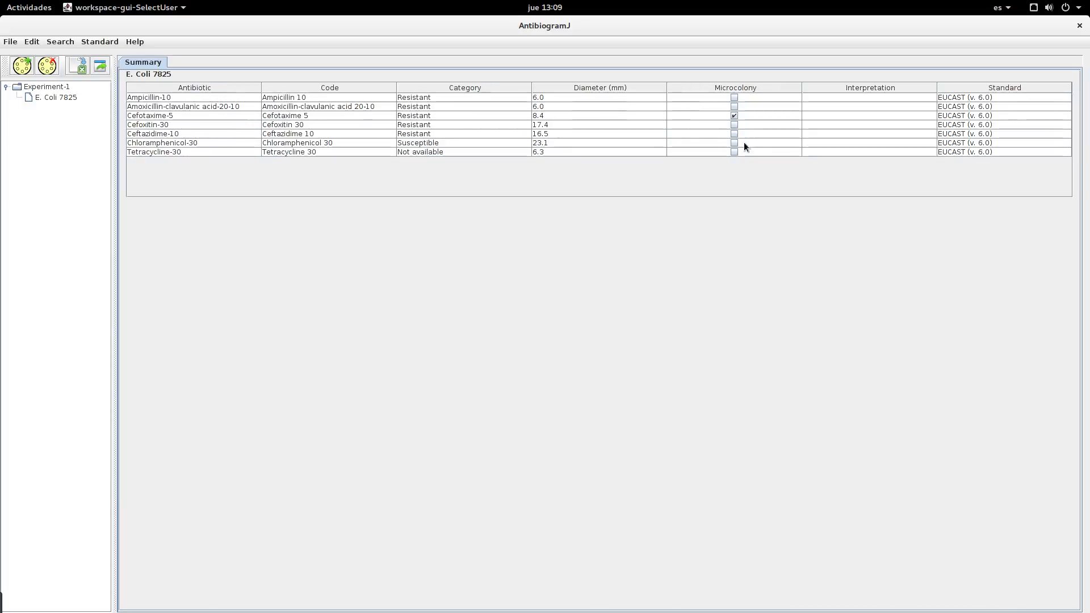
# Step: Open the E. Coli 7825 antibiogram and enlarge its image area to show the whole plate
pyautogui.doubleClick(59, 96)
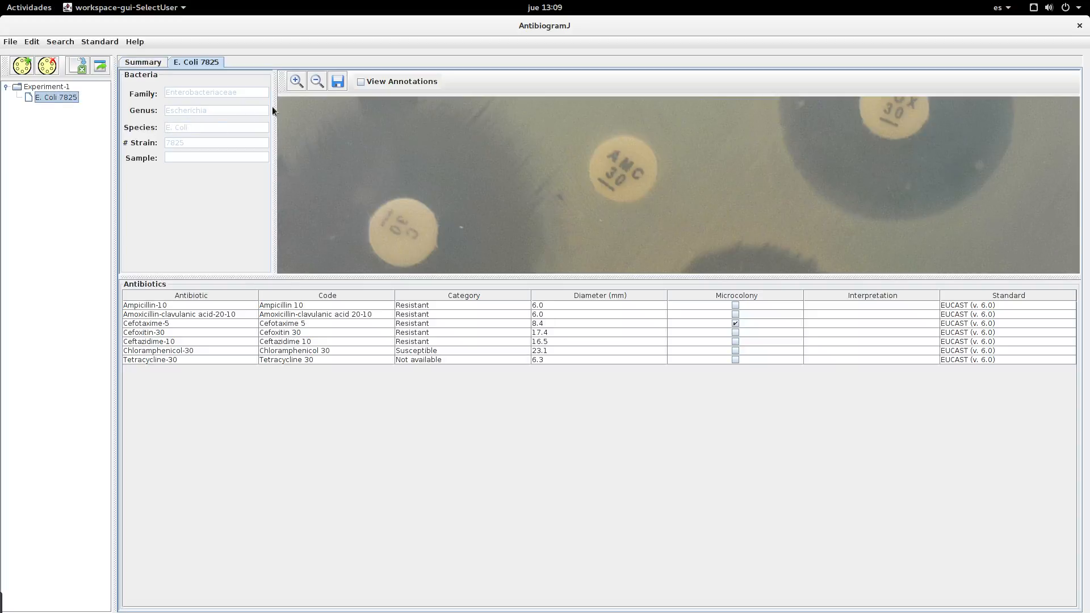
pyautogui.click(317, 81)
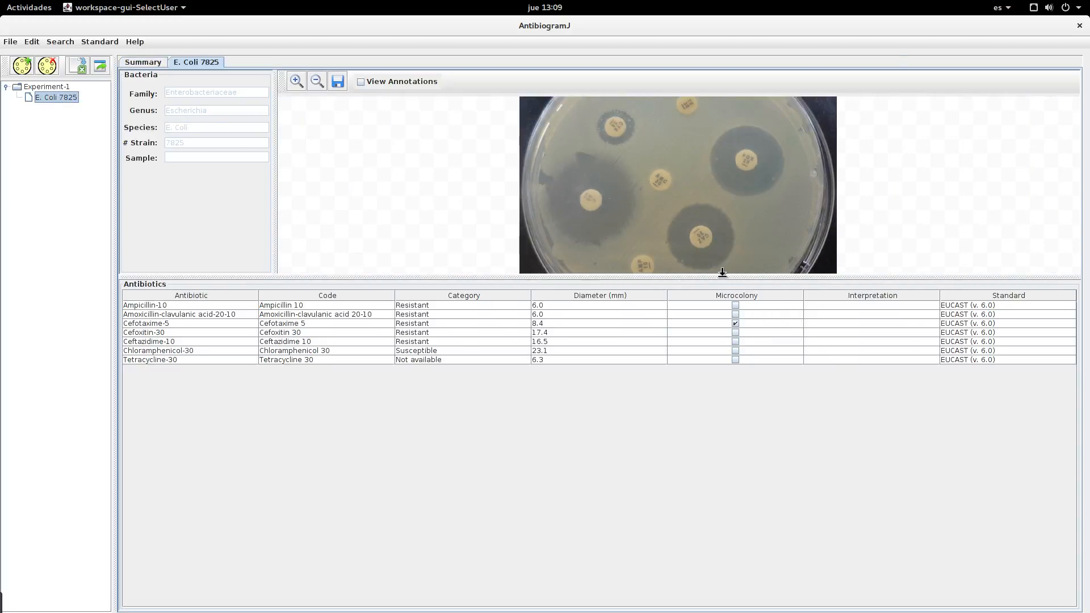
pyautogui.moveTo(723, 276); pyautogui.dragTo(728, 457)
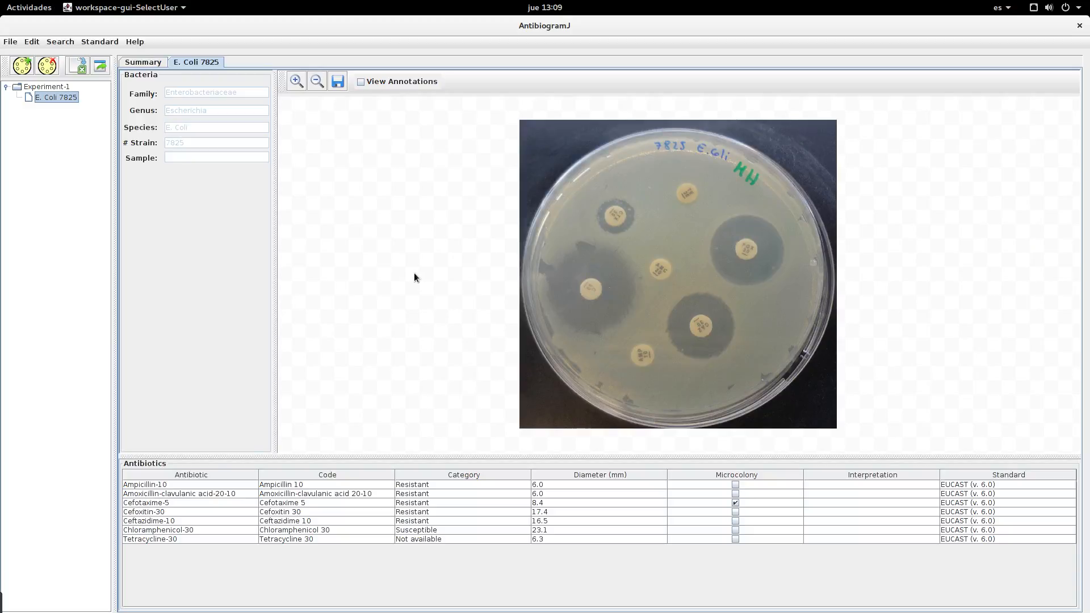